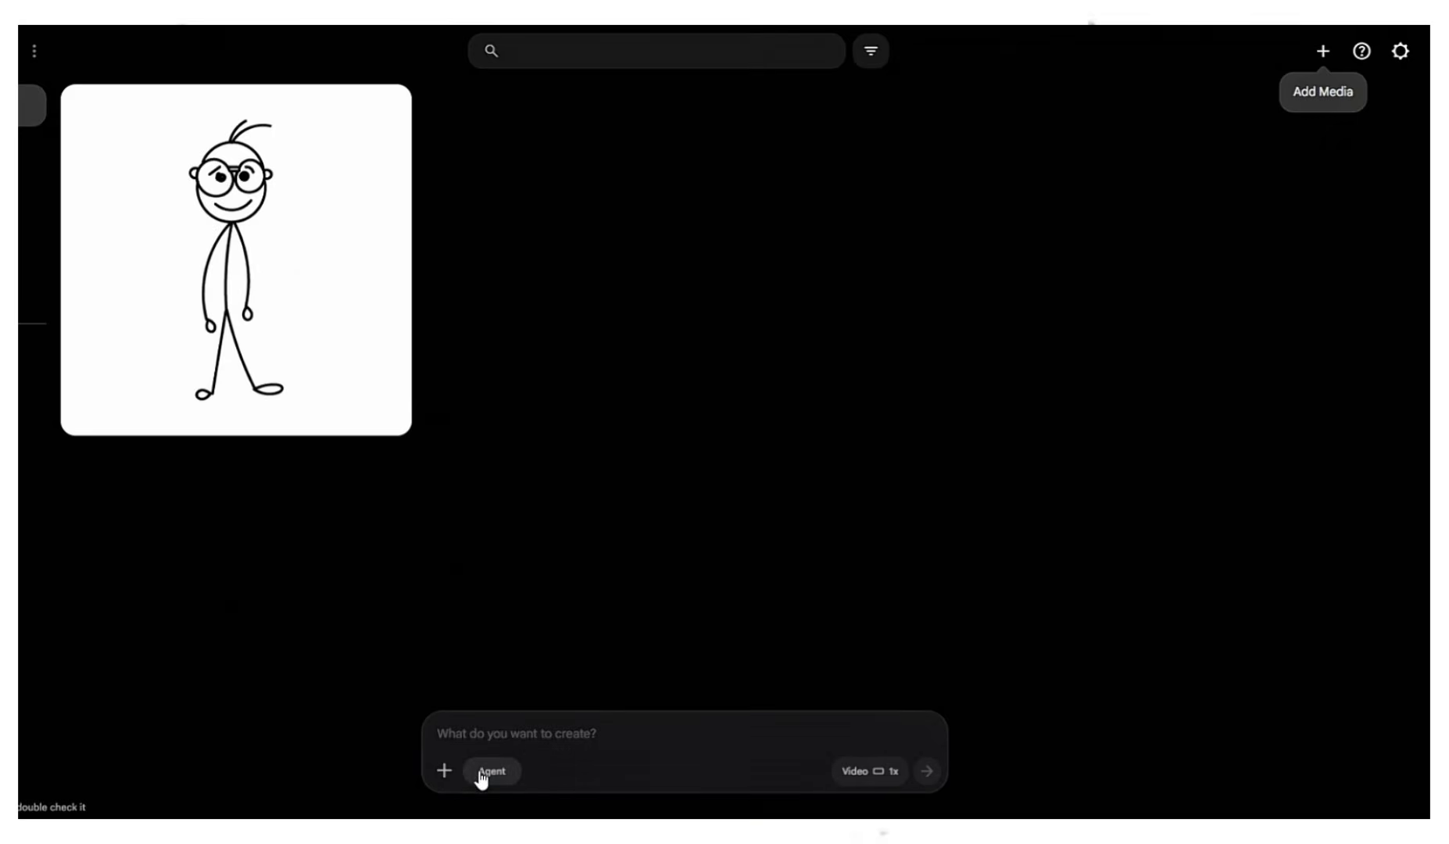
- Activate the agent and fill its prompt with the stickman image and the Scene 1–4 image prompts copied from ChatGPT
left_click(481, 774)
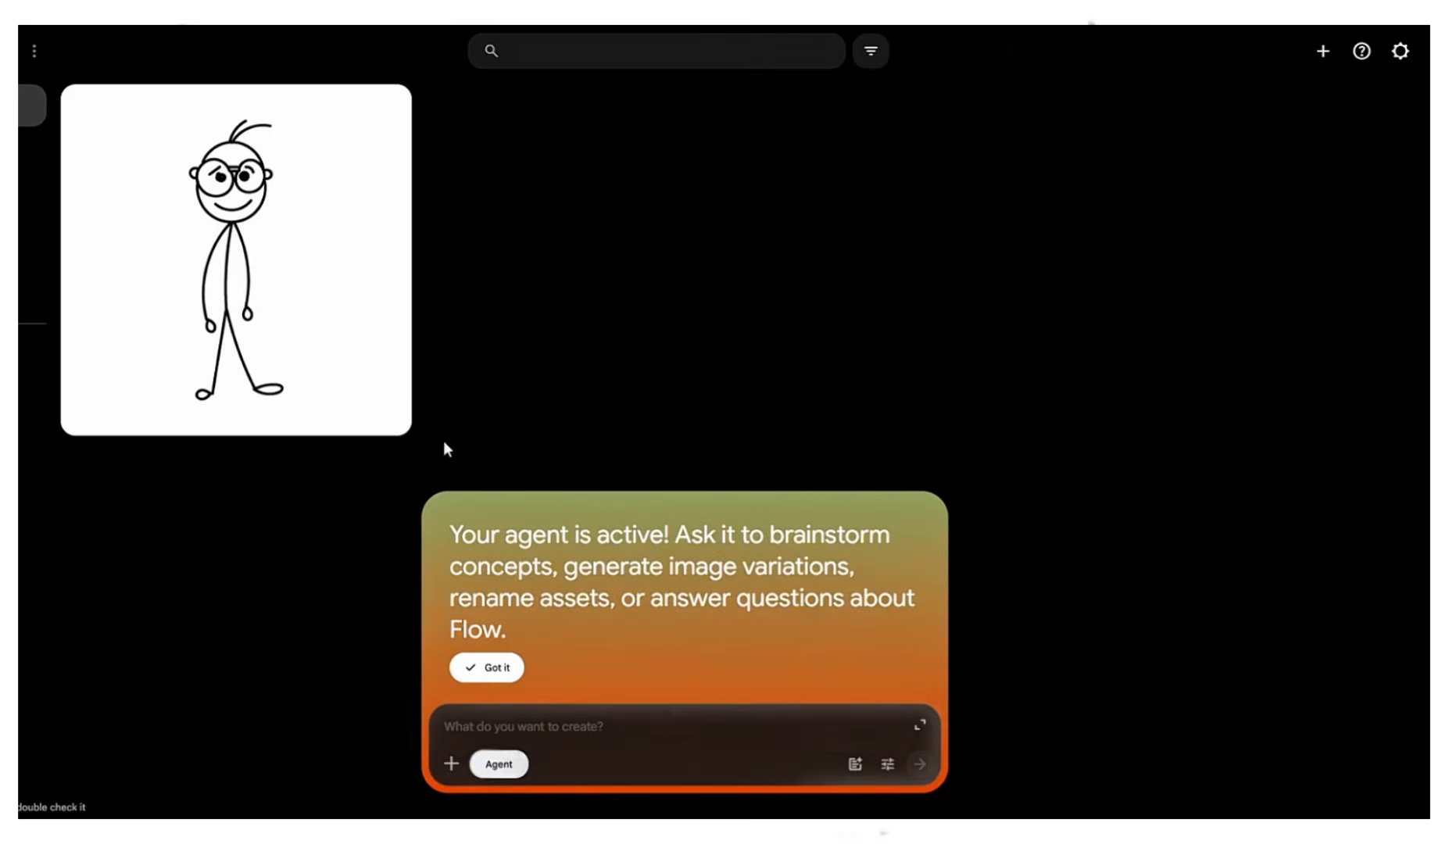
left_click(386, 110)
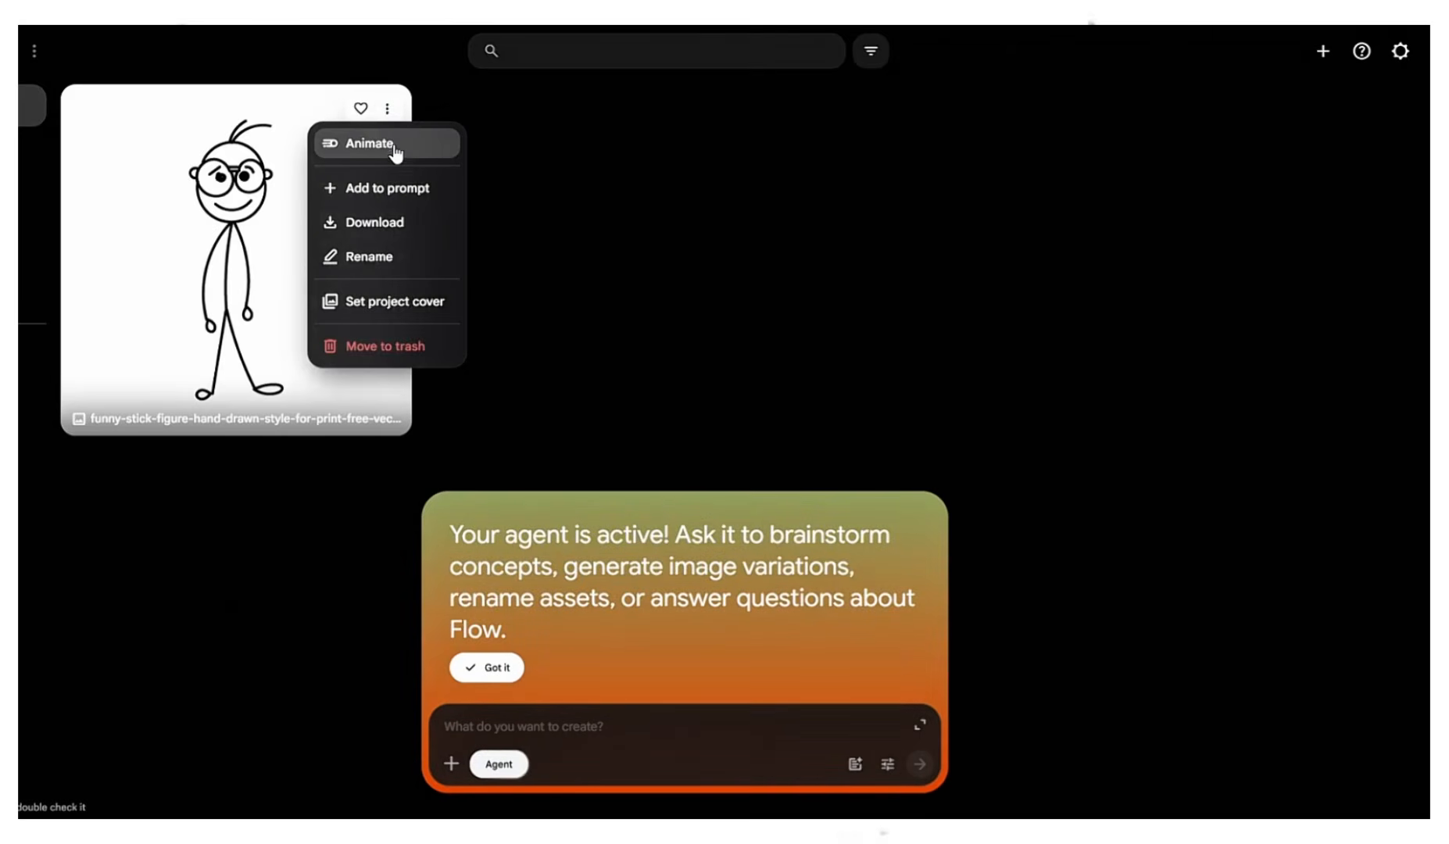
left_click(349, 188)
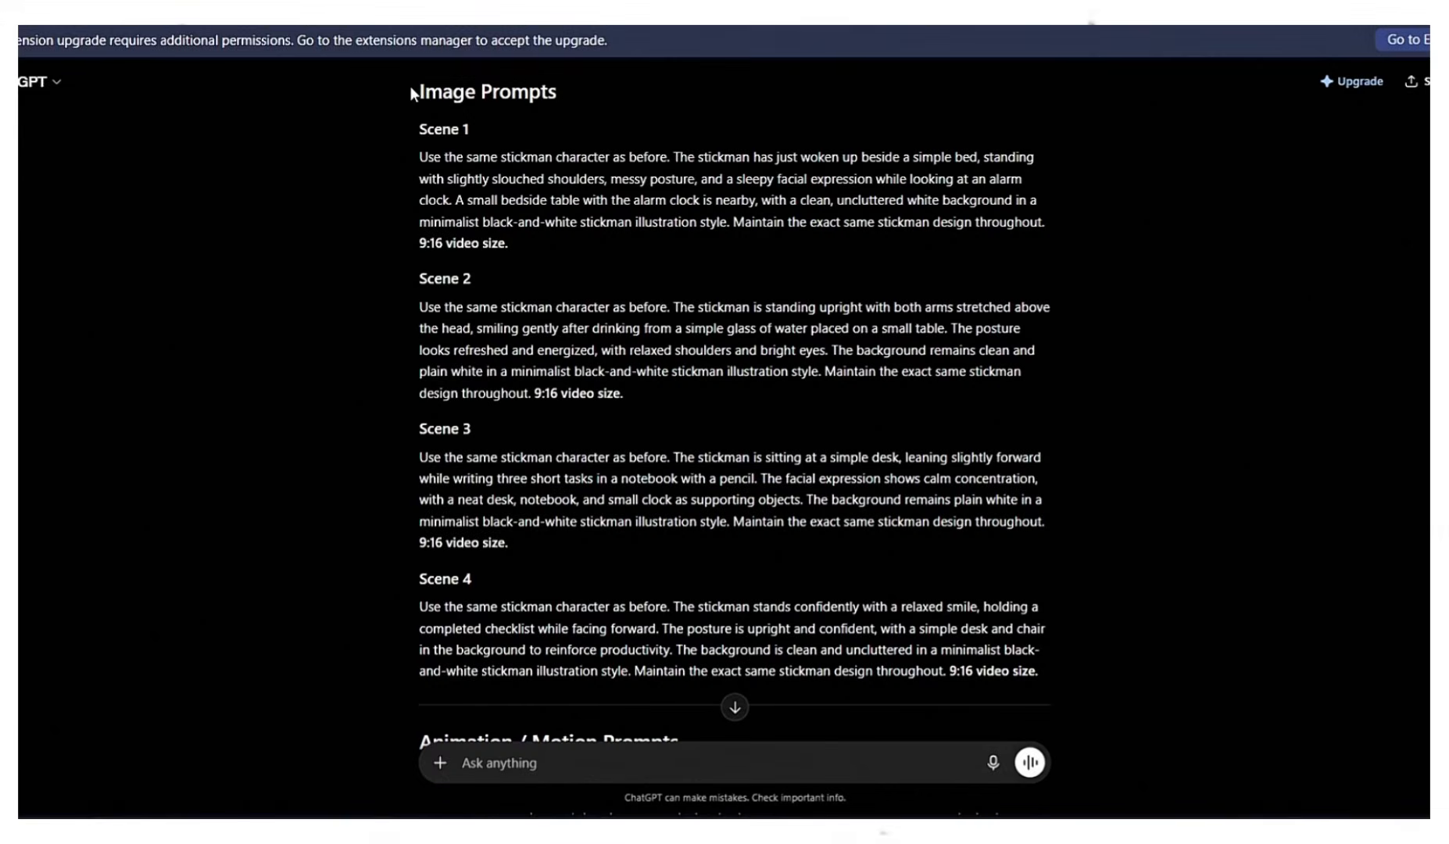
left_click_drag(413, 88, 1055, 664)
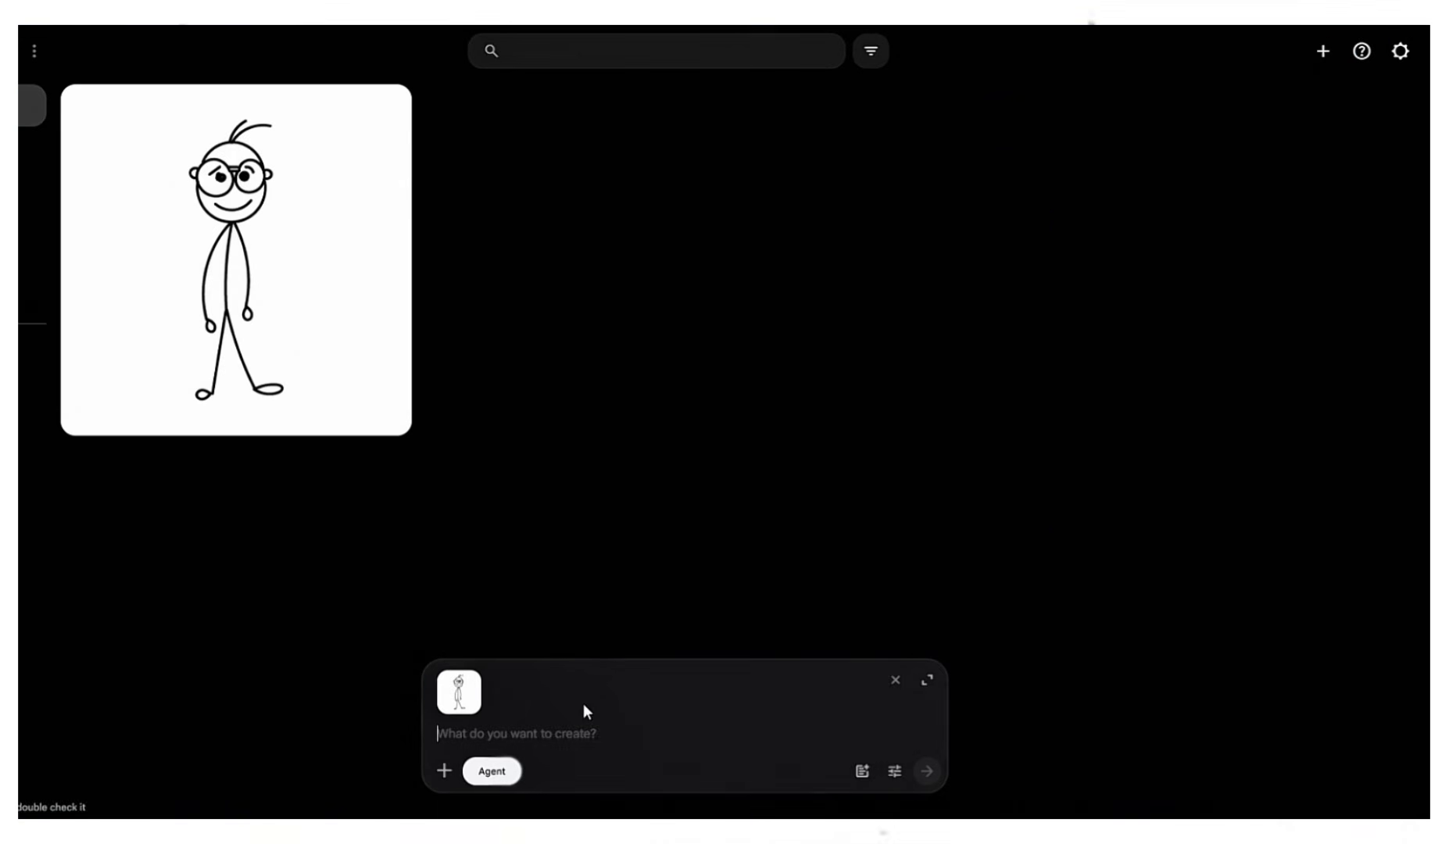
key("ctrl+v")
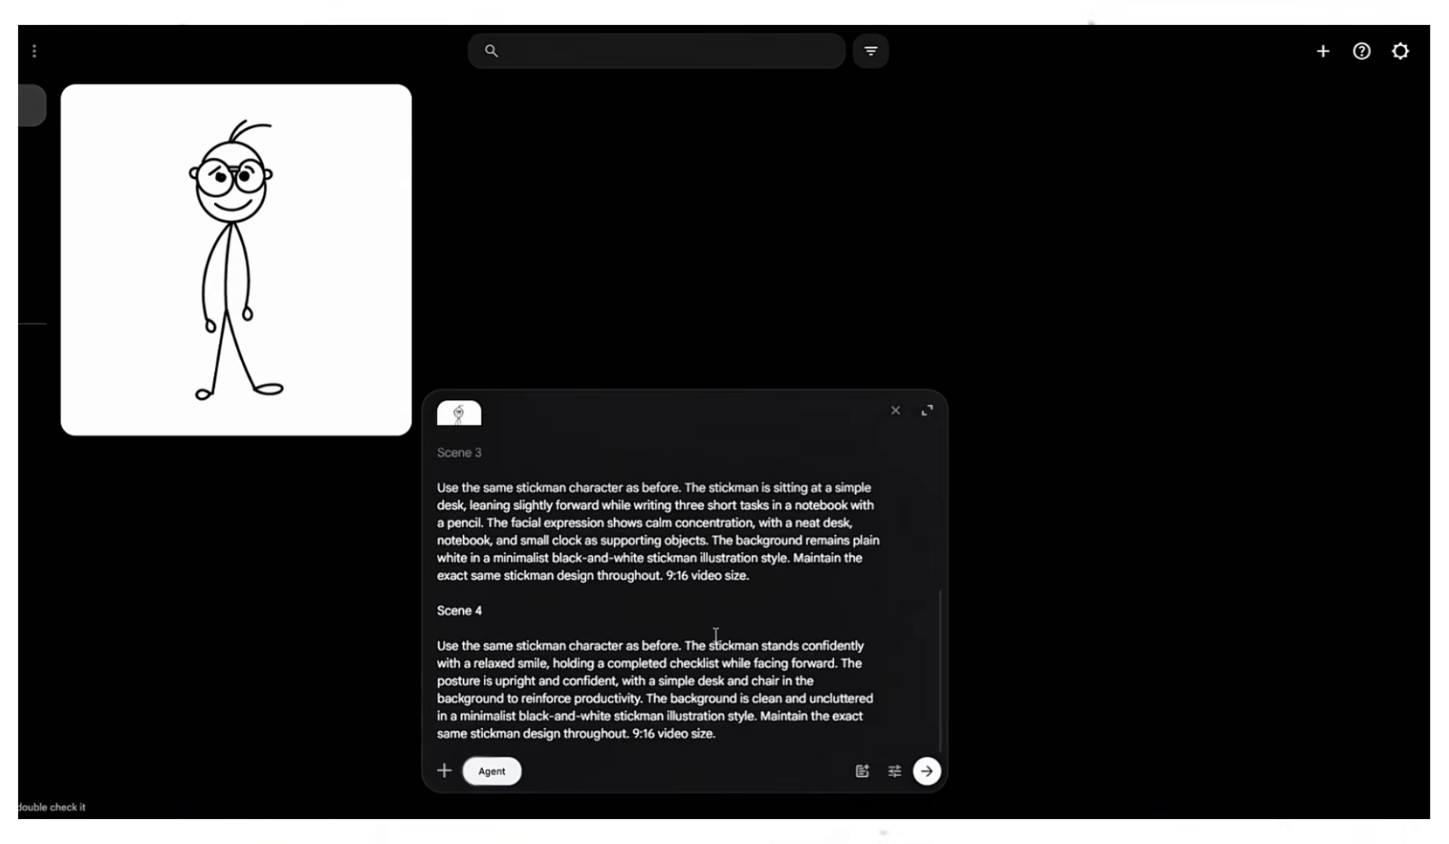
- Set the agent's image and video defaults to 9:16 with 1x image output, save the settings, and submit the prompt
left_click(895, 772)
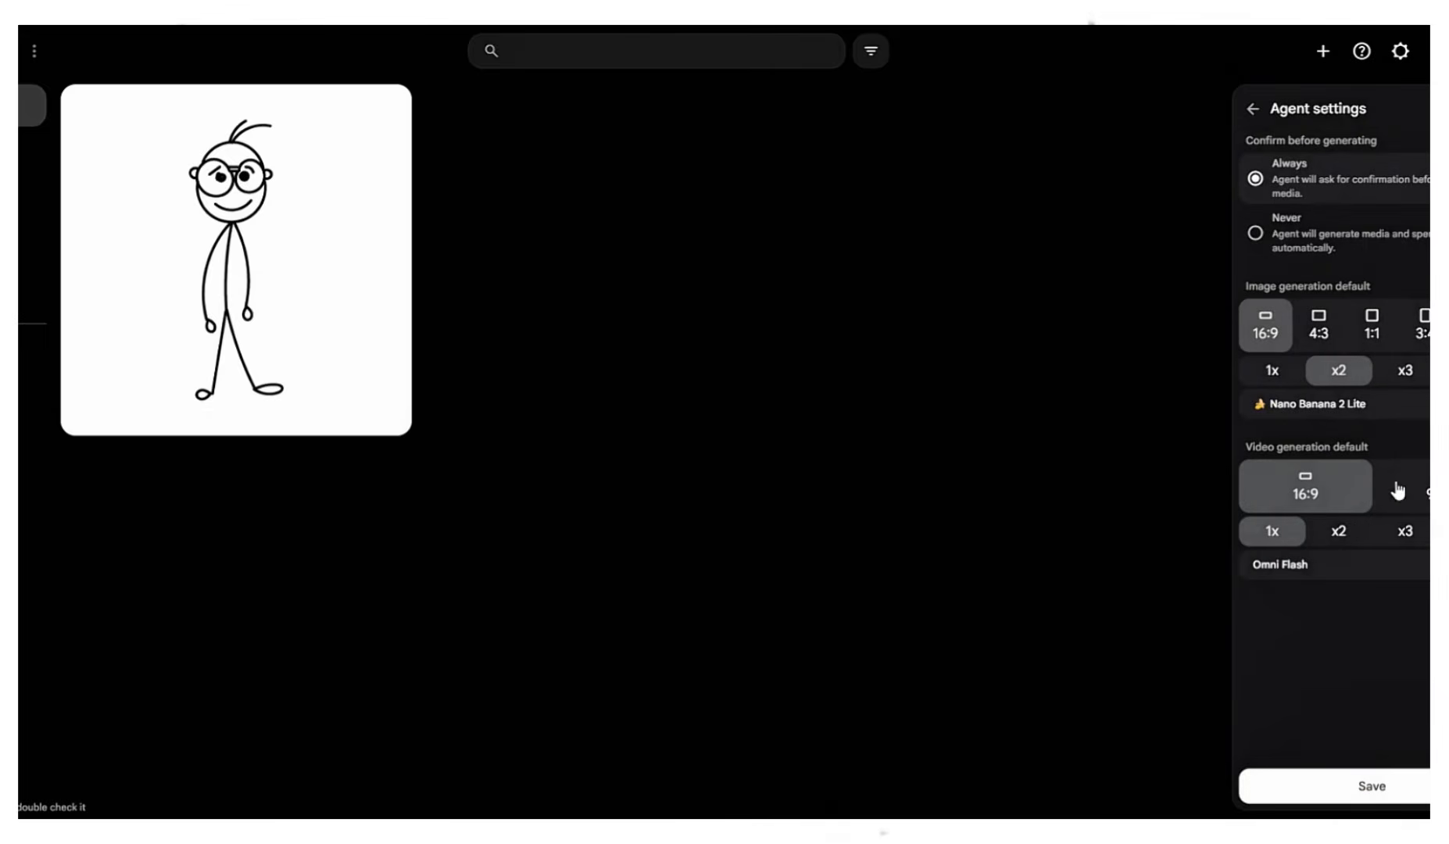
left_click(1422, 324)
left_click(1406, 488)
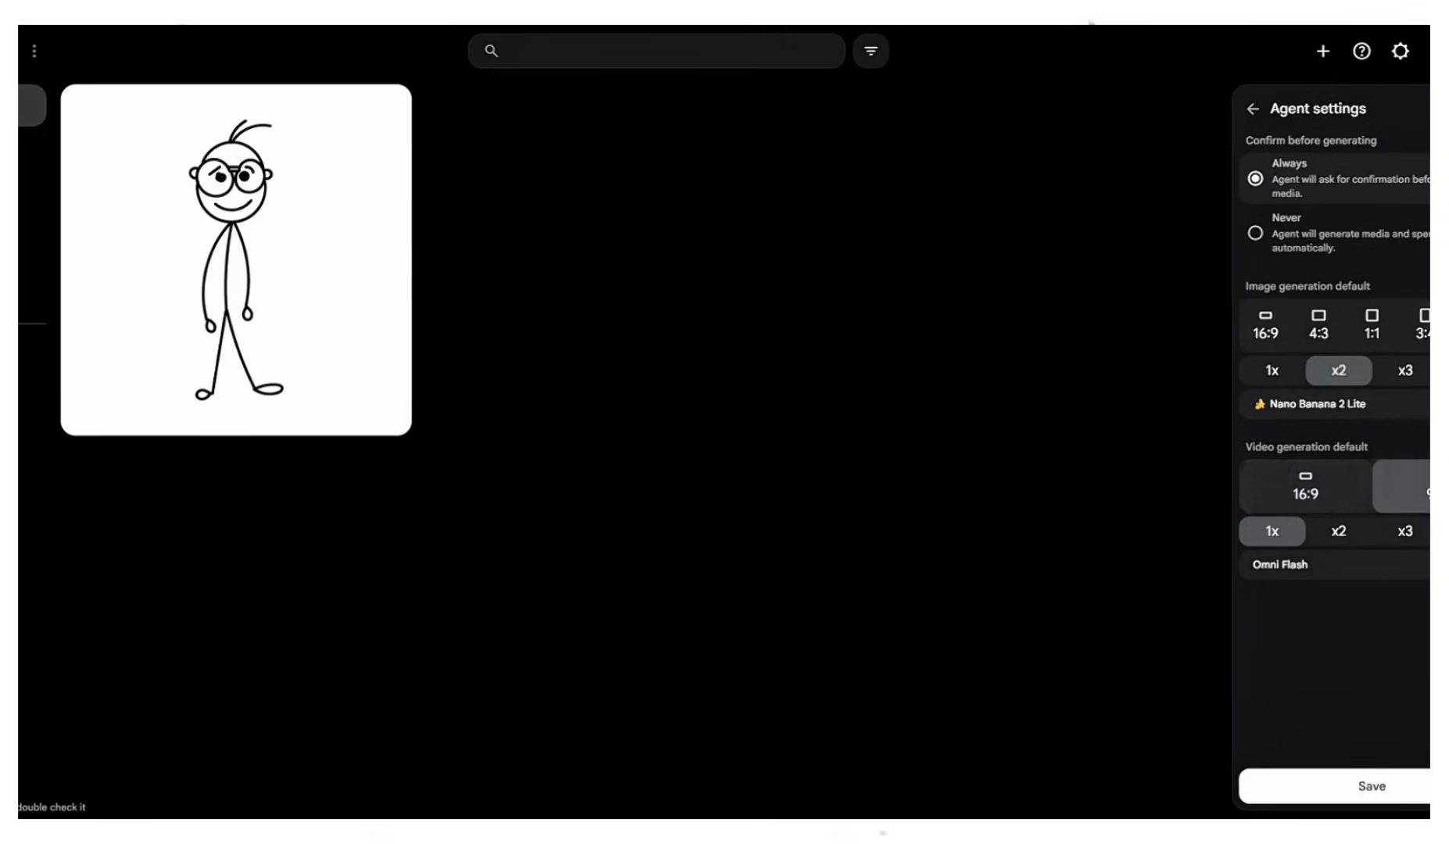
left_click(1273, 372)
left_click(1309, 408)
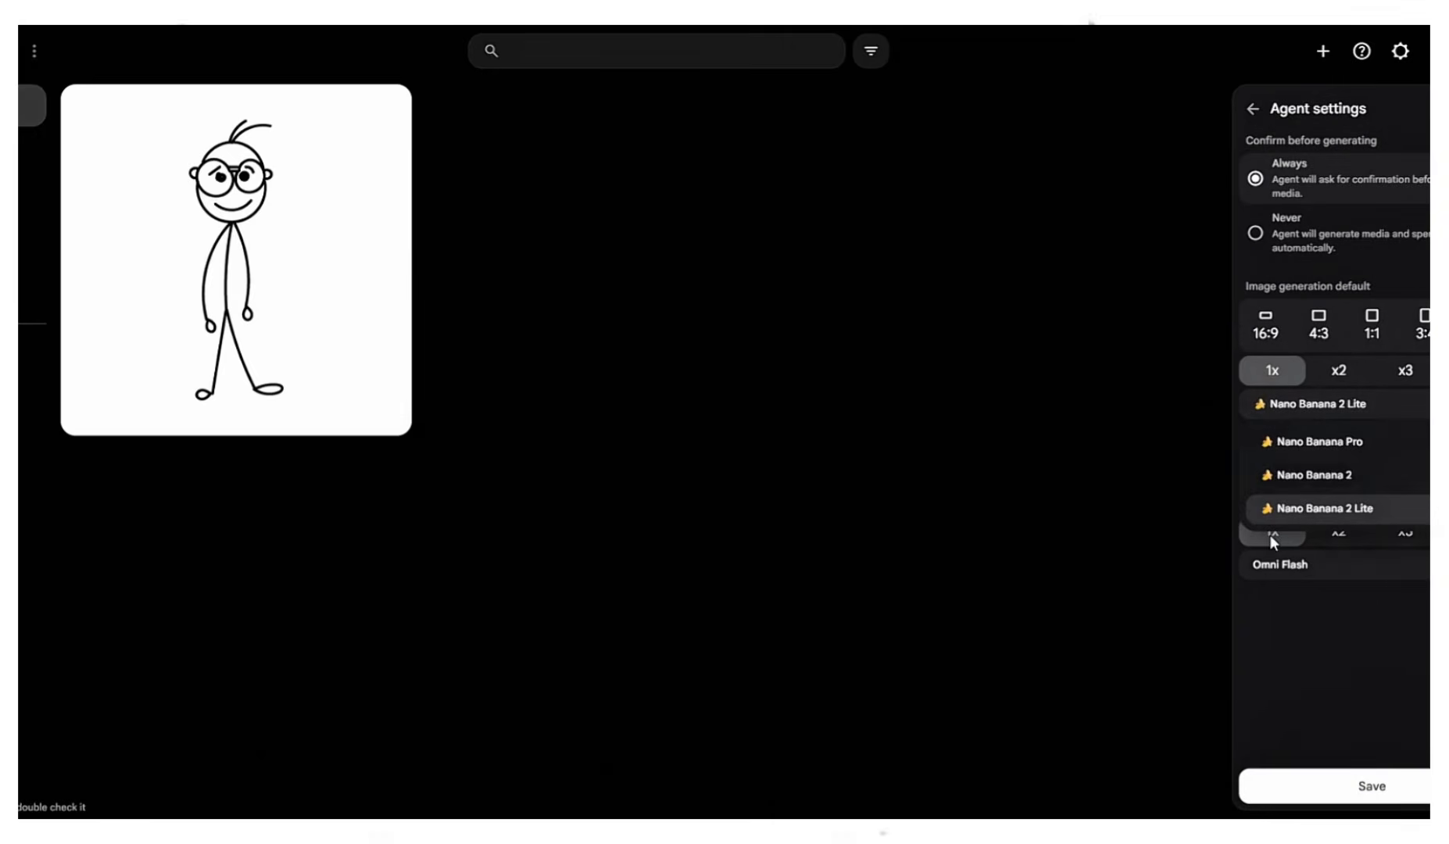
left_click(1348, 629)
left_click(1372, 785)
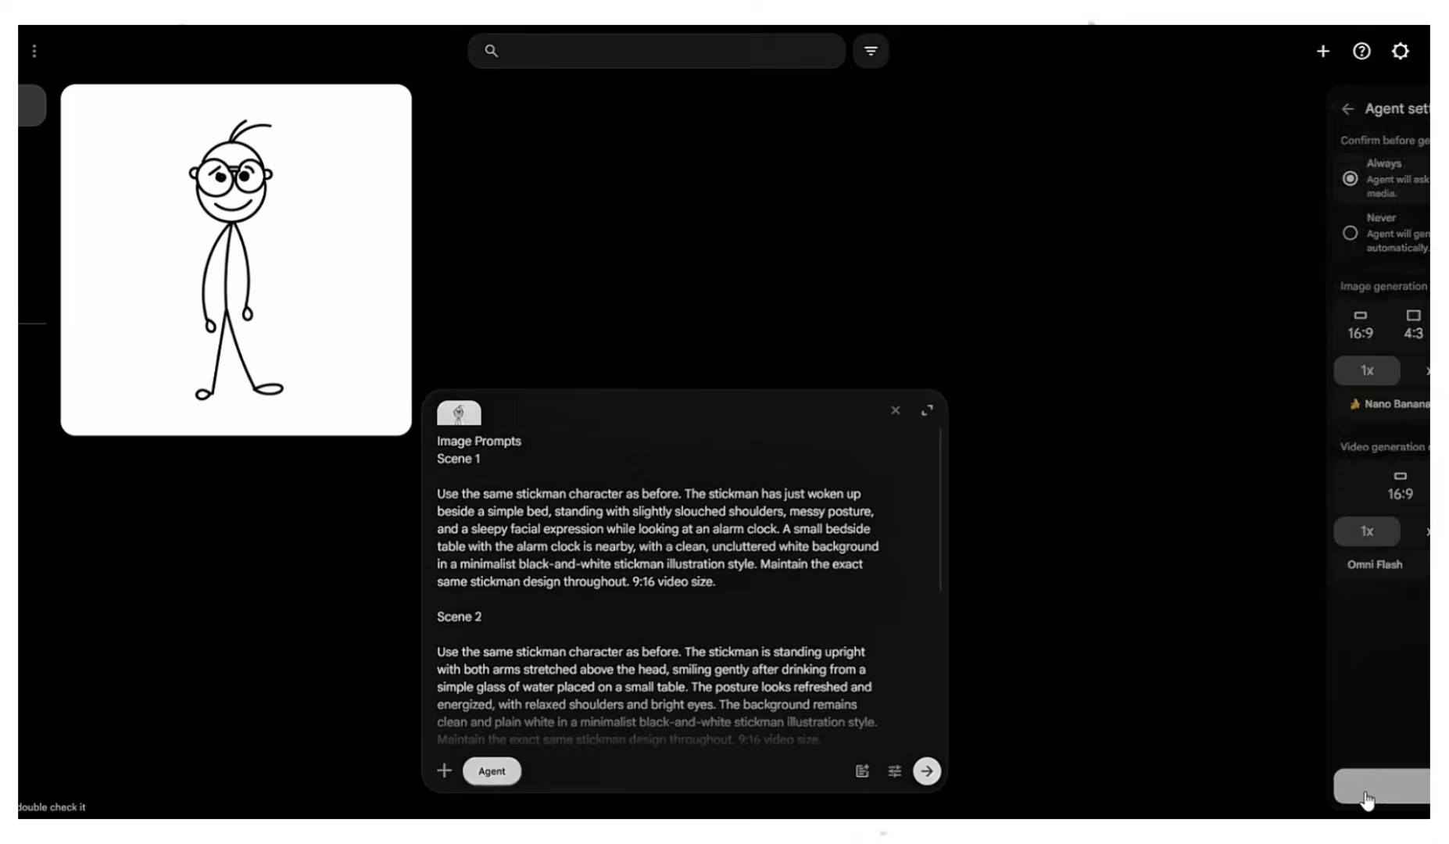
left_click(928, 772)
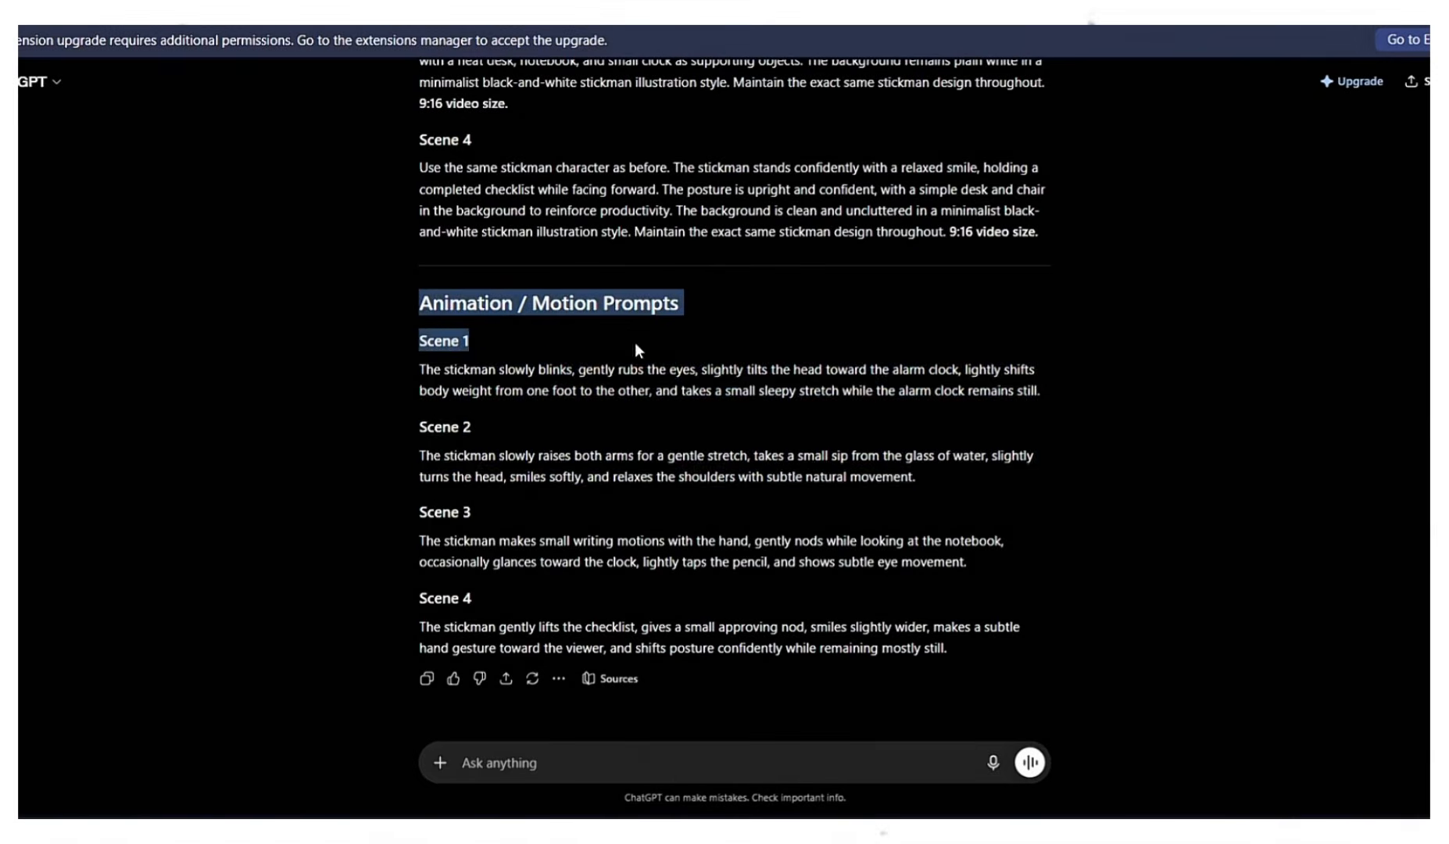
- Send the agent the Scene 1–4 animation prompts copied from ChatGPT and approve the video generations
left_click_drag(634, 346, 1092, 637)
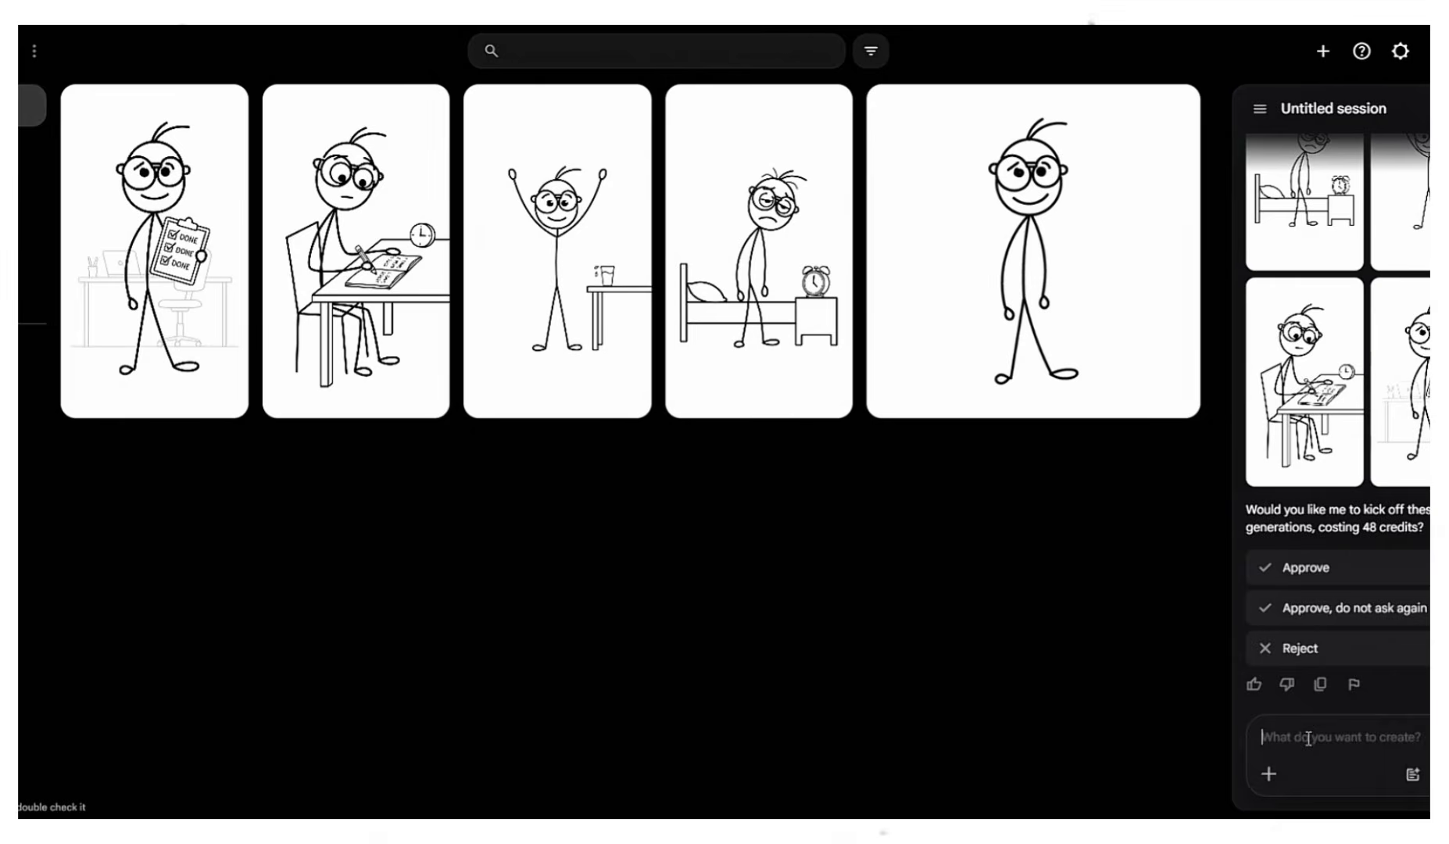
key("ctrl+v")
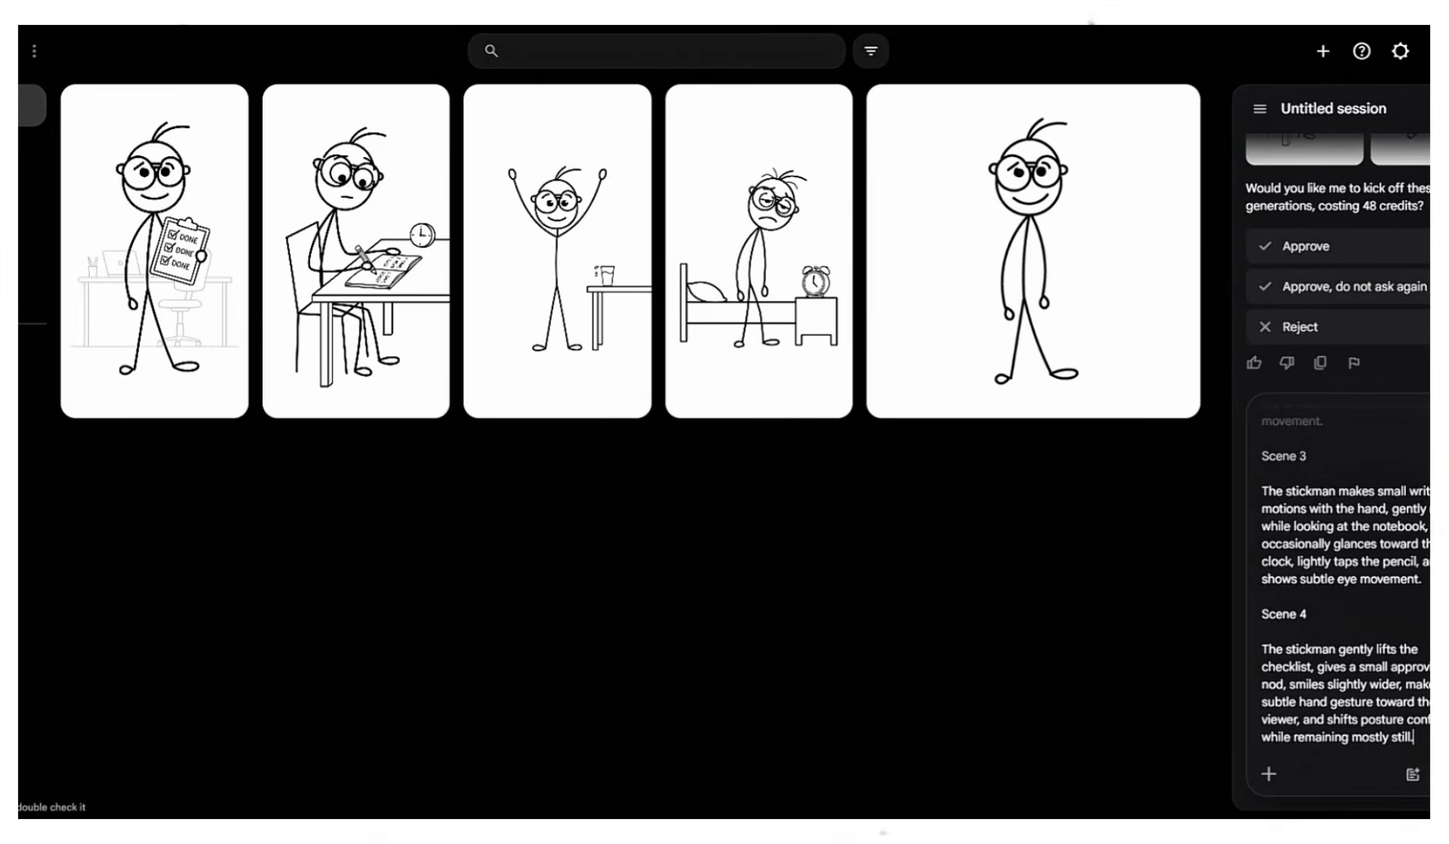
key("Return")
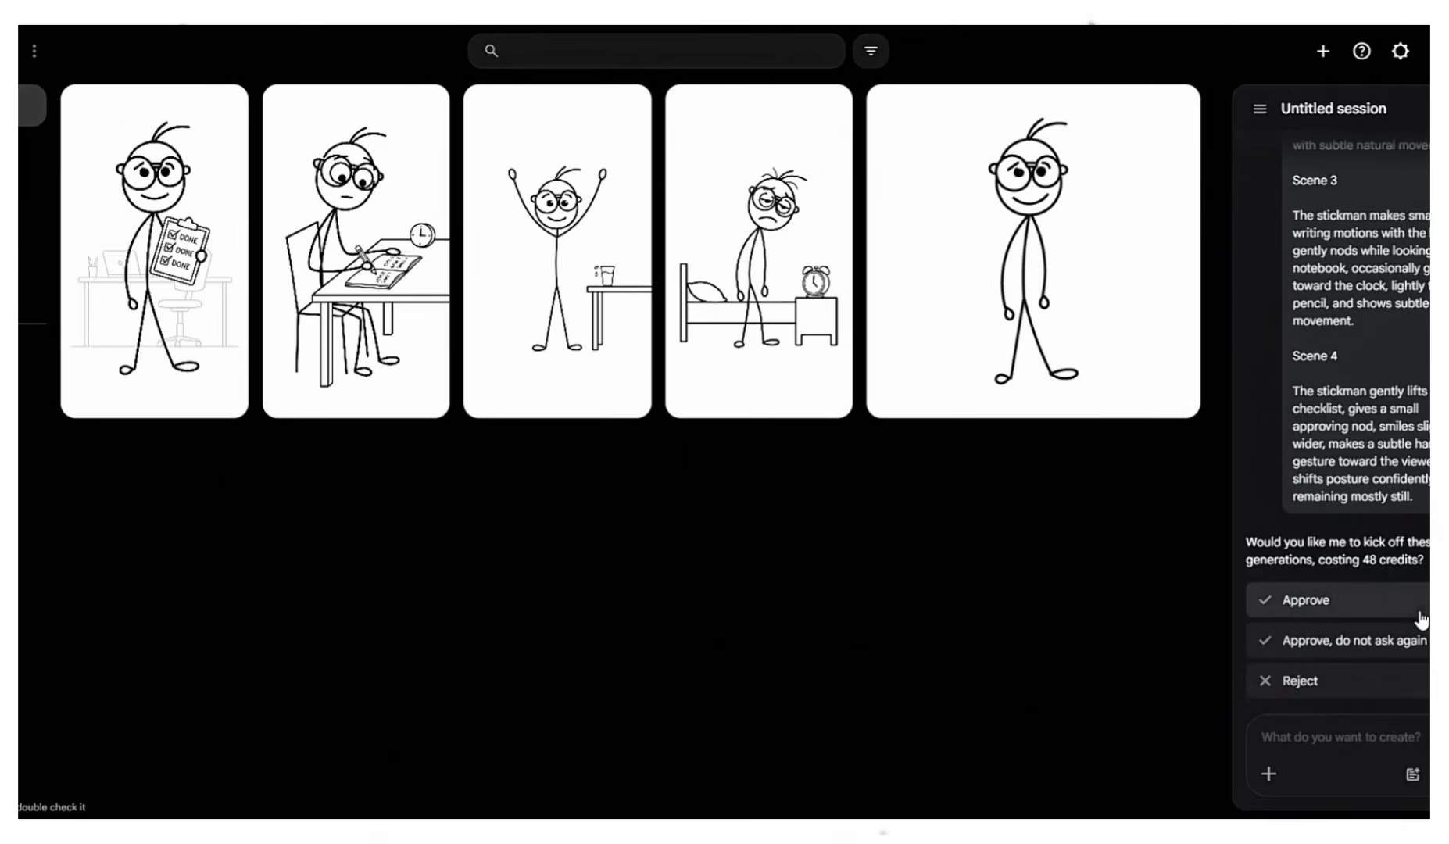
left_click(1419, 612)
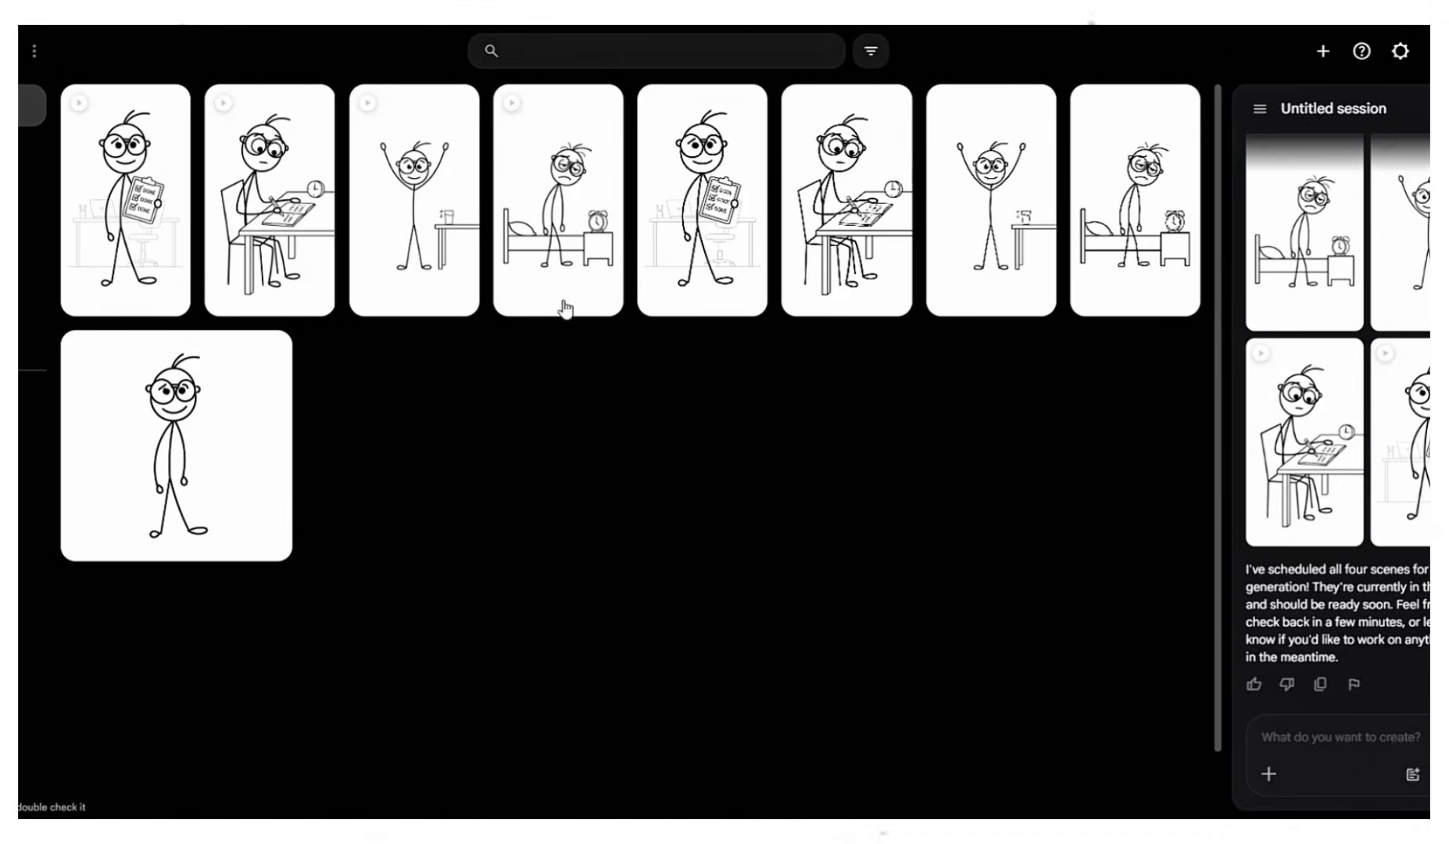
- Preview the generated clip of the stickman stretching and drinking
mouse_move(564, 309)
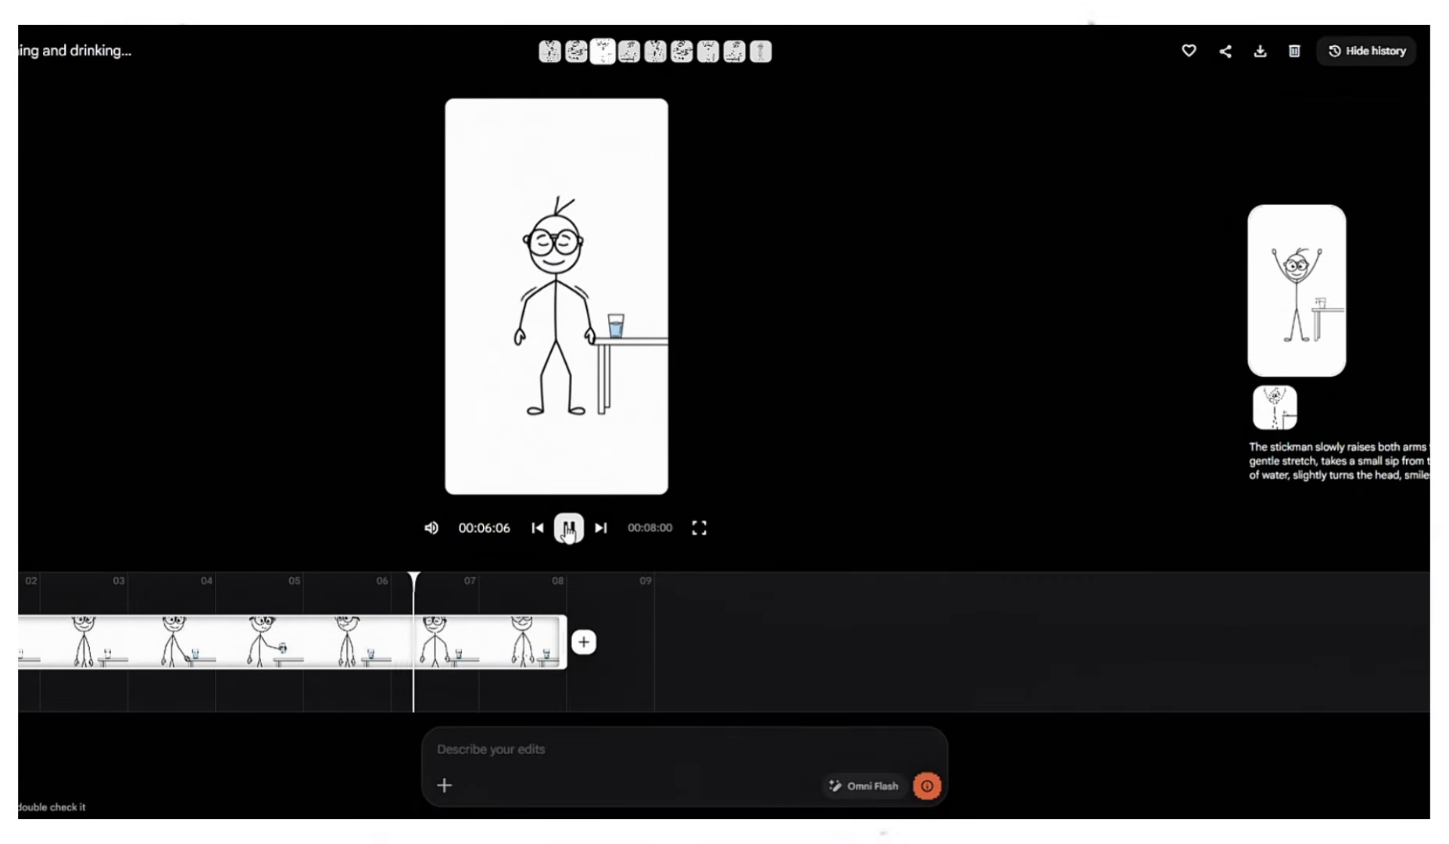
left_click(568, 529)
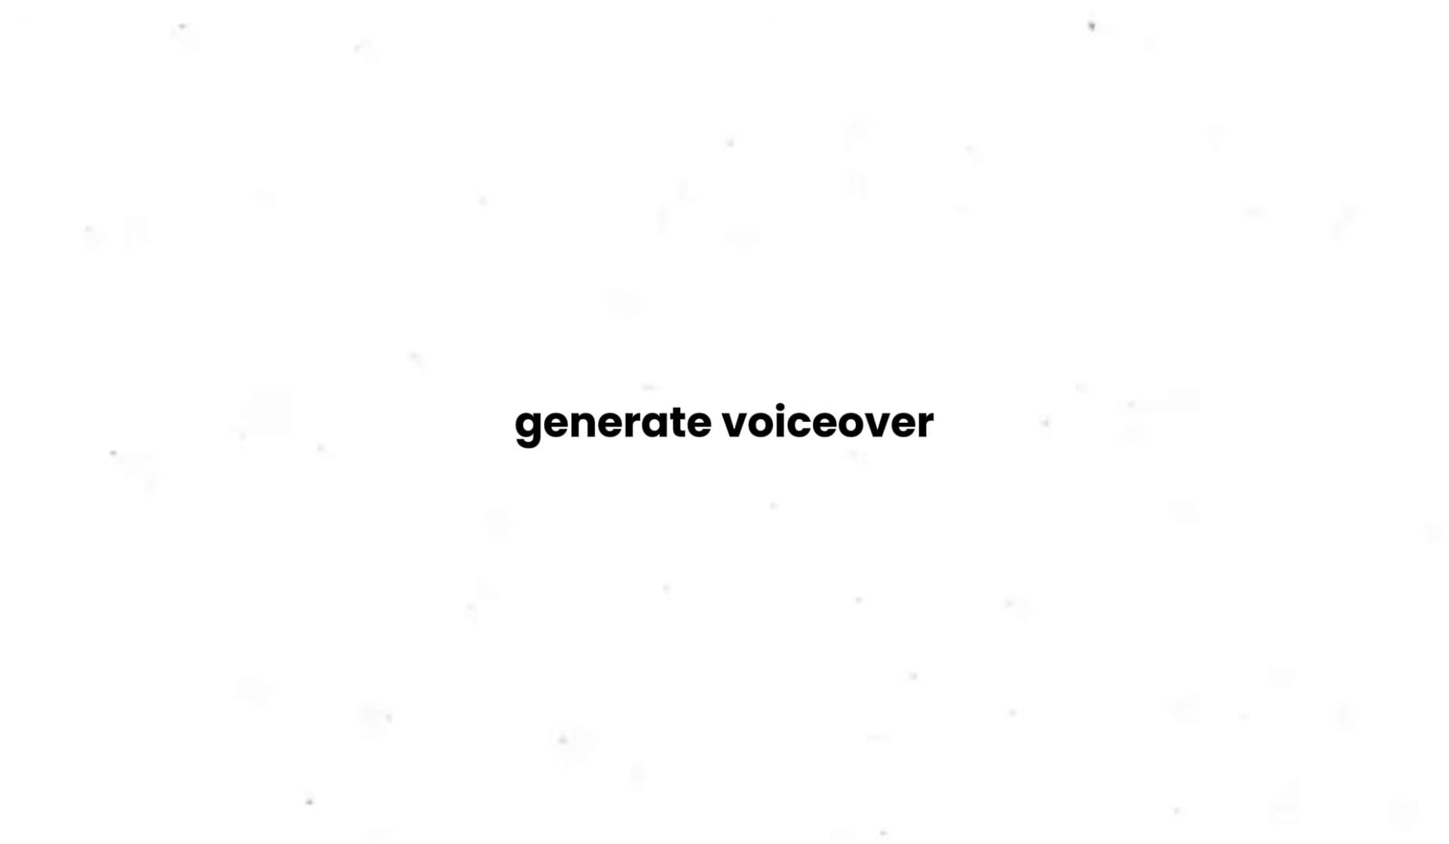
- Copy the four-scene voice-over script from ChatGPT into the ElevenLabs text-to-speech editor
left_click_drag(419, 243, 1130, 638)
key("ctrl+c")
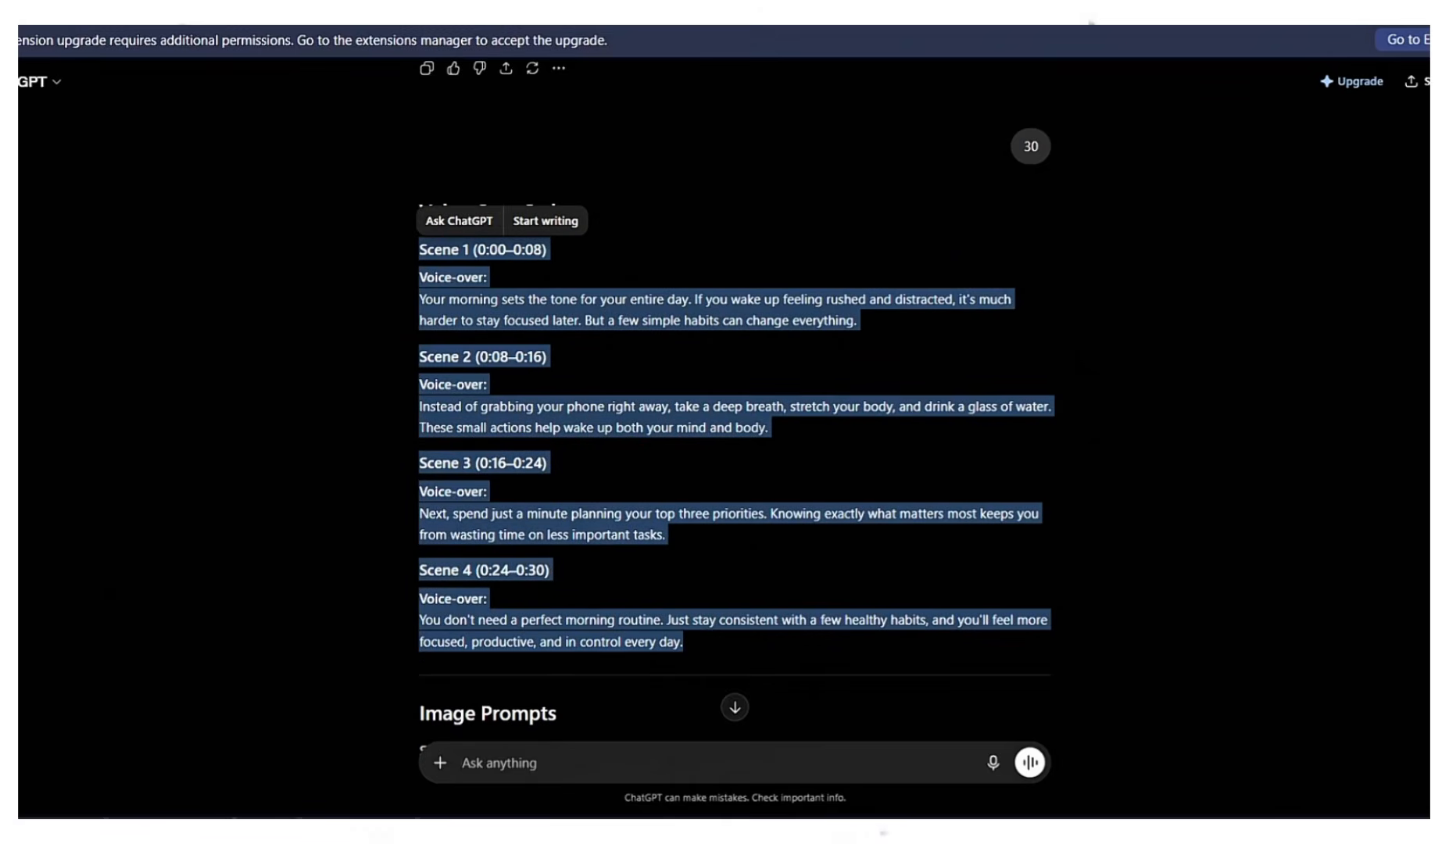
left_click(554, 21)
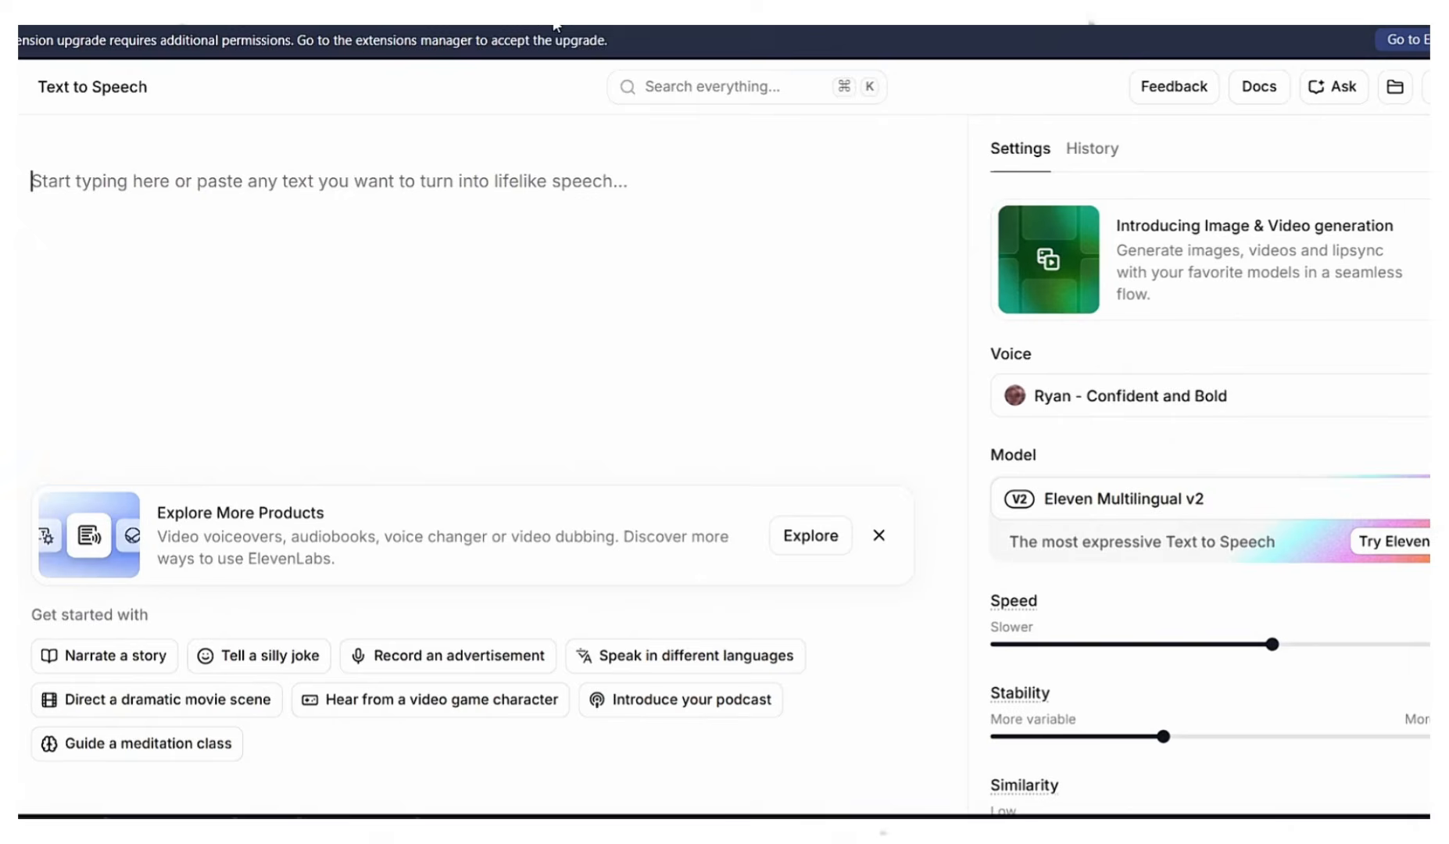
left_click(311, 184)
key("ctrl+v")
- Delete the Scene 1 and Scene 2 headings and their "Voice-over:" labels from the speech text
scroll(310, 350, "up", 4)
left_click_drag(130, 234, 23, 181)
key("BackSpace")
left_click_drag(201, 287, 34, 272)
key("BackSpace")
left_click_drag(129, 314, 23, 266)
key("BackSpace")
- Remove the Scene 3 and Scene 4 headings and "Voice-over:" labels, keeping a blank line between the last two paragraphs
left_click_drag(201, 366, 18, 361)
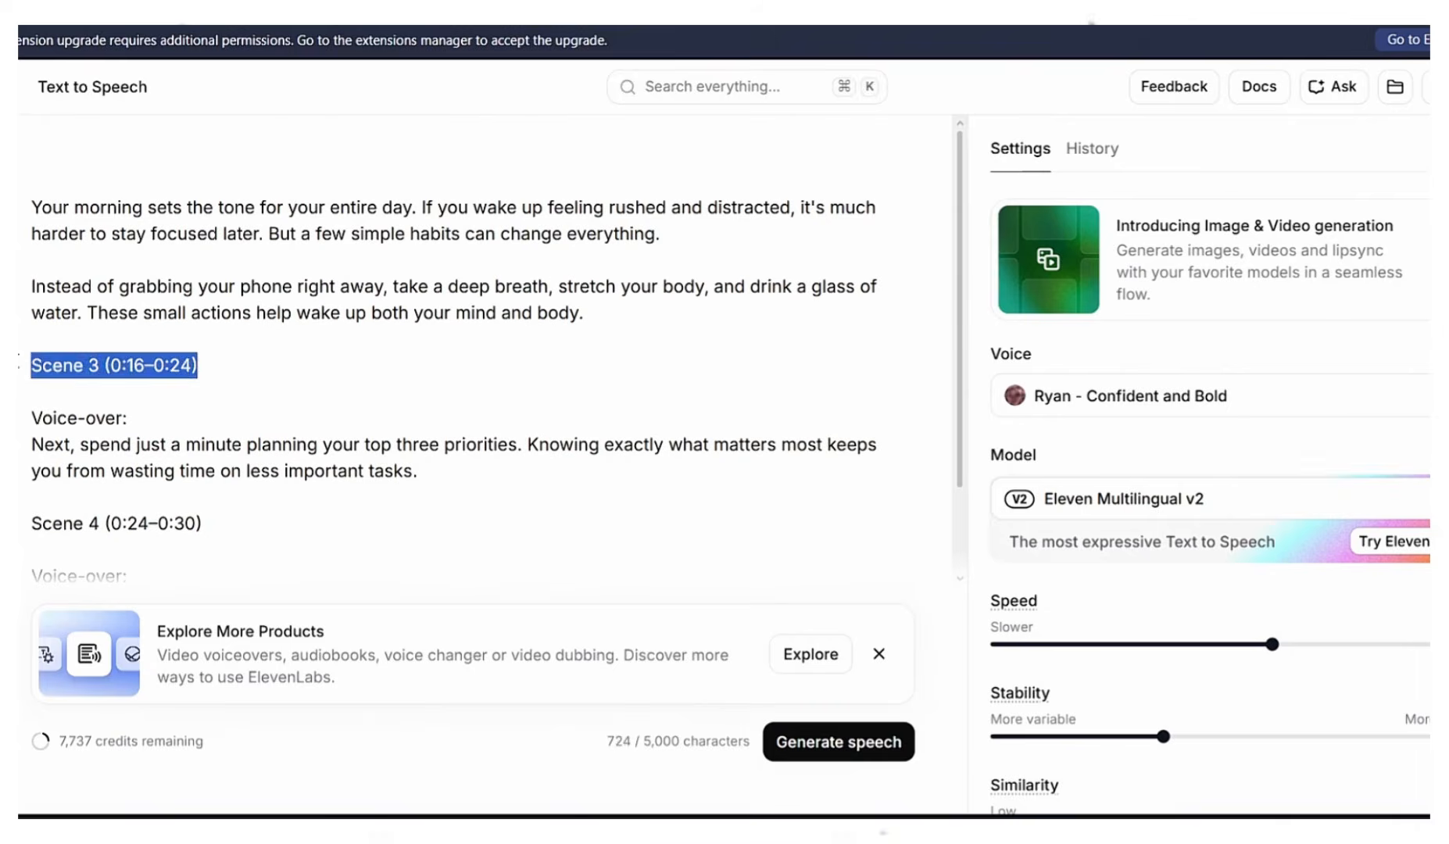
key("BackSpace")
left_click_drag(129, 419, 24, 344)
key("BackSpace")
left_click_drag(202, 445, 39, 443)
key("BackSpace")
left_click_drag(129, 471, 25, 422)
key("BackSpace")
key("BackSpace")
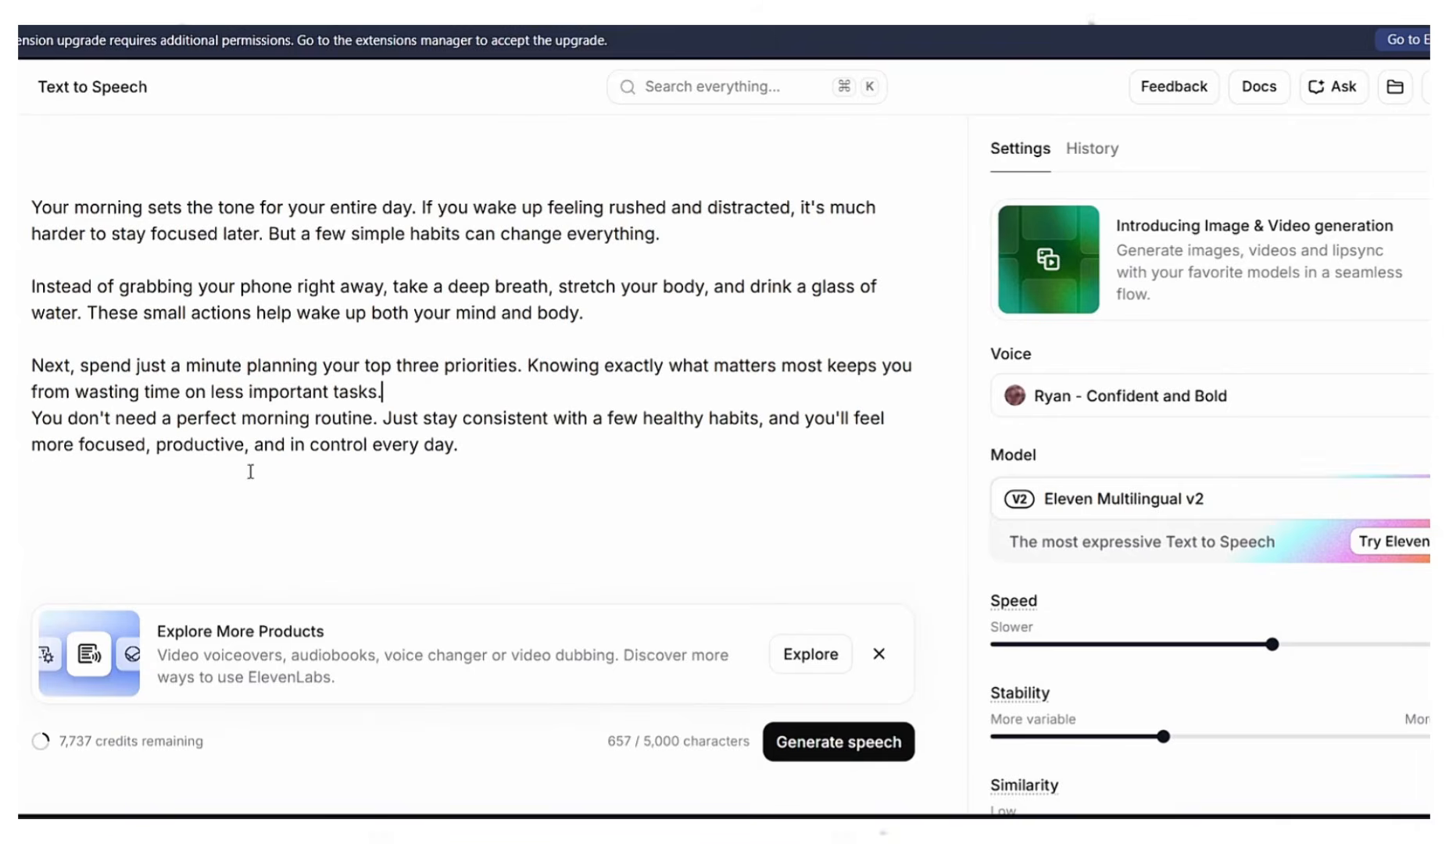
key("Return")
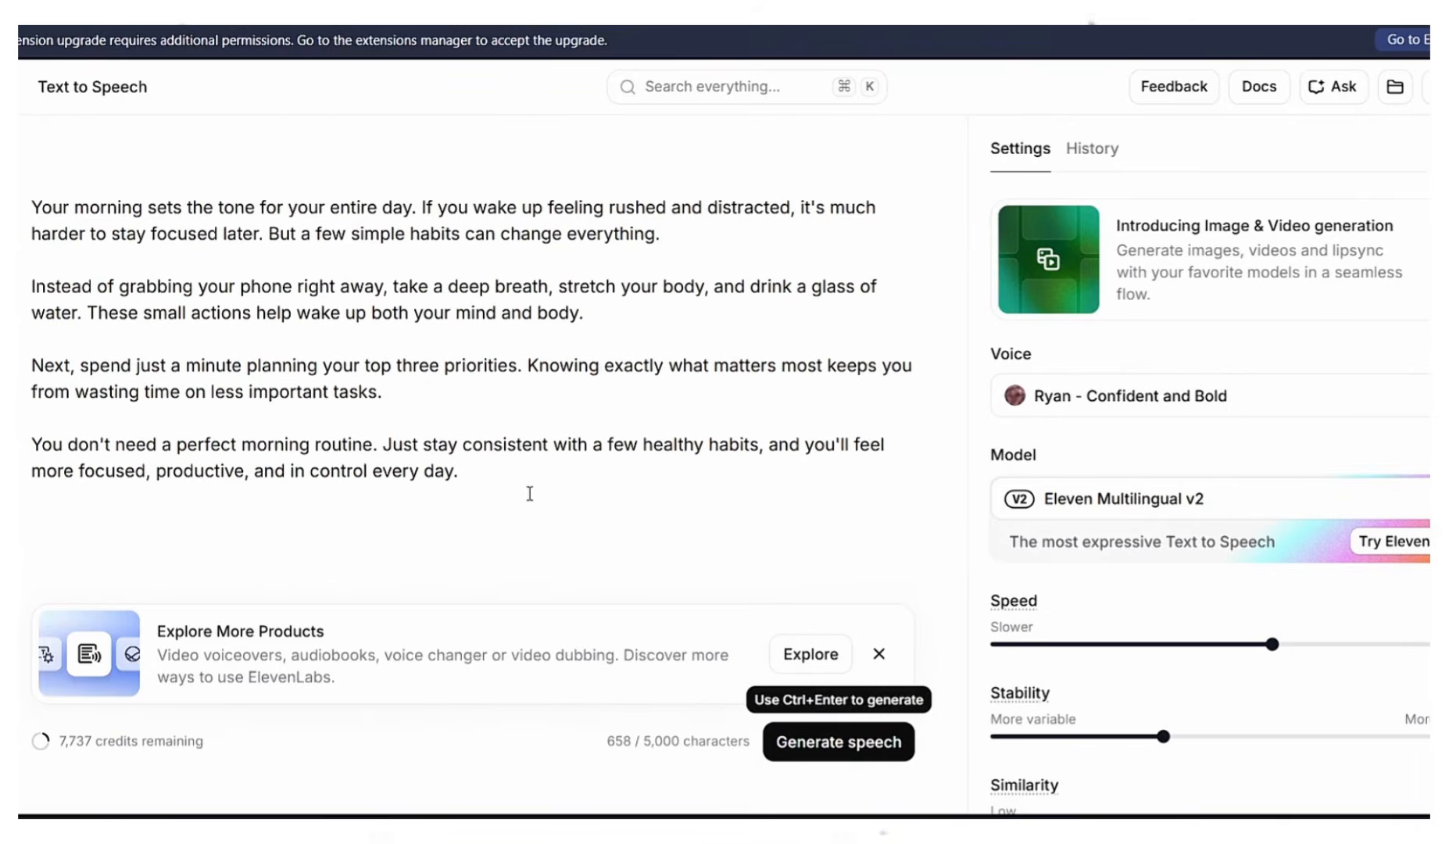
- Dismiss the product promotion, generate speech from the cleaned script, and download the audio
left_click(494, 469)
left_click(879, 654)
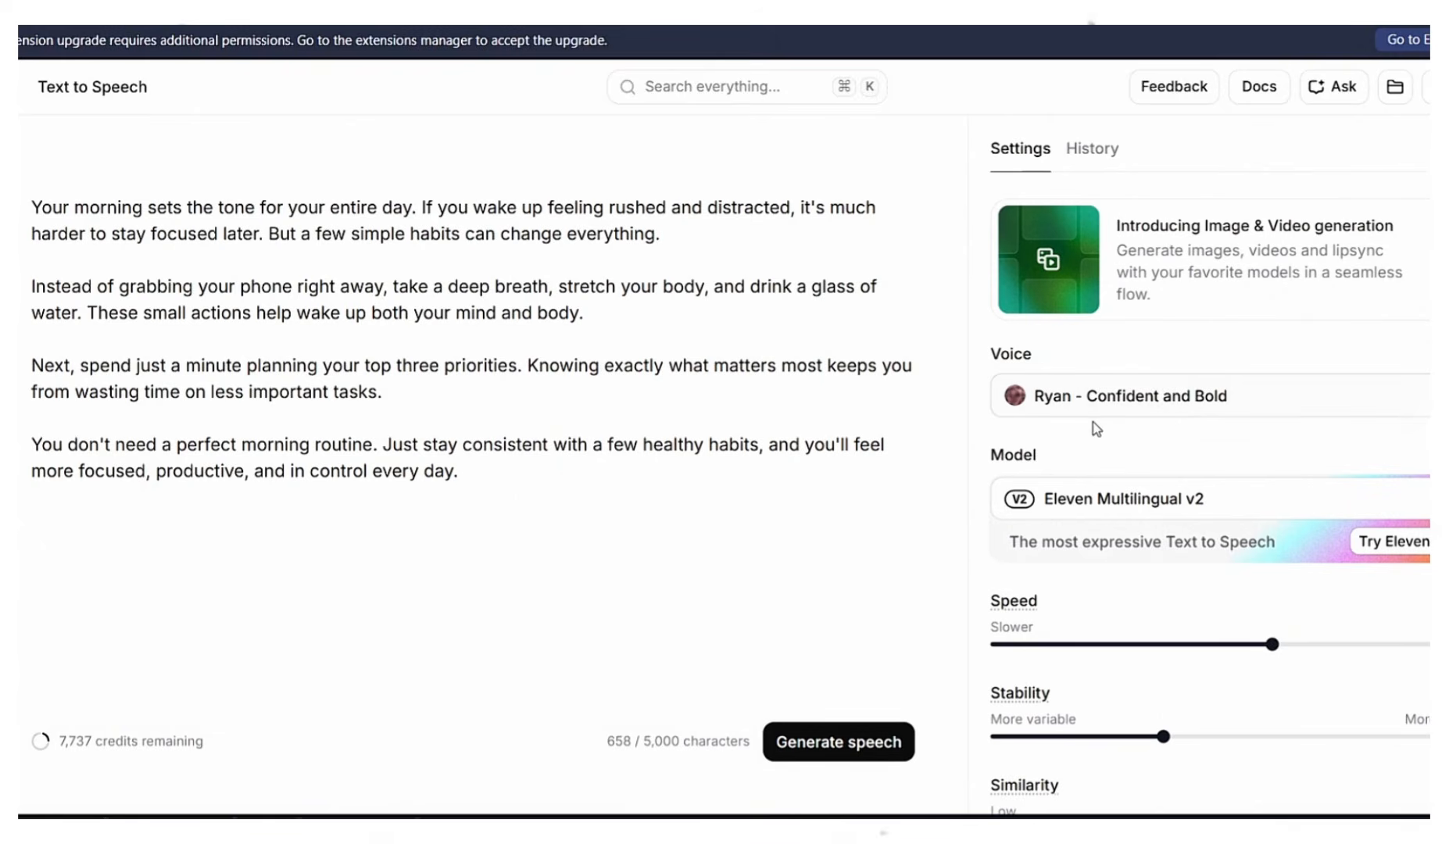
left_click(857, 733)
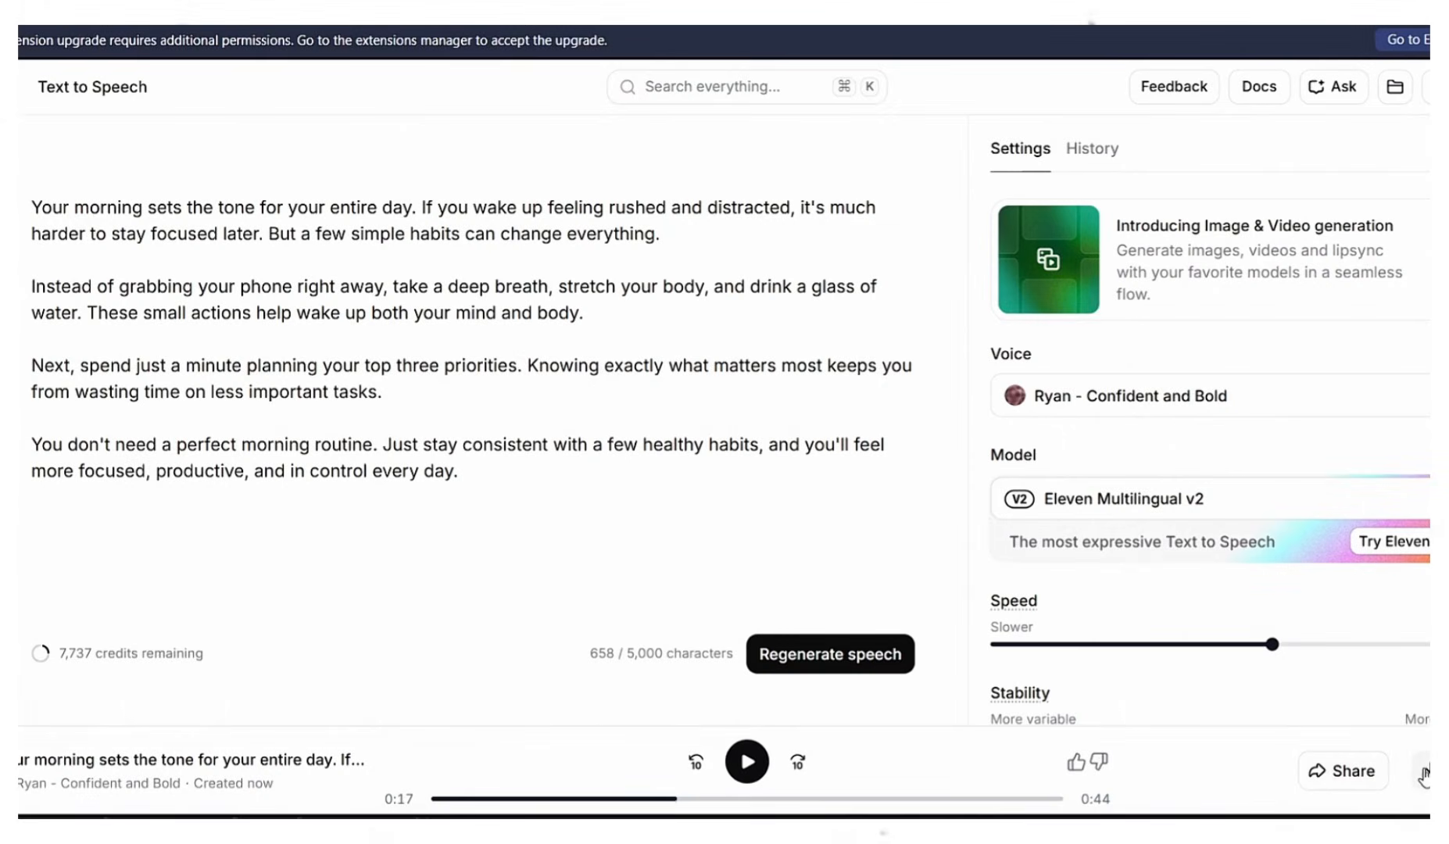
left_click(1423, 772)
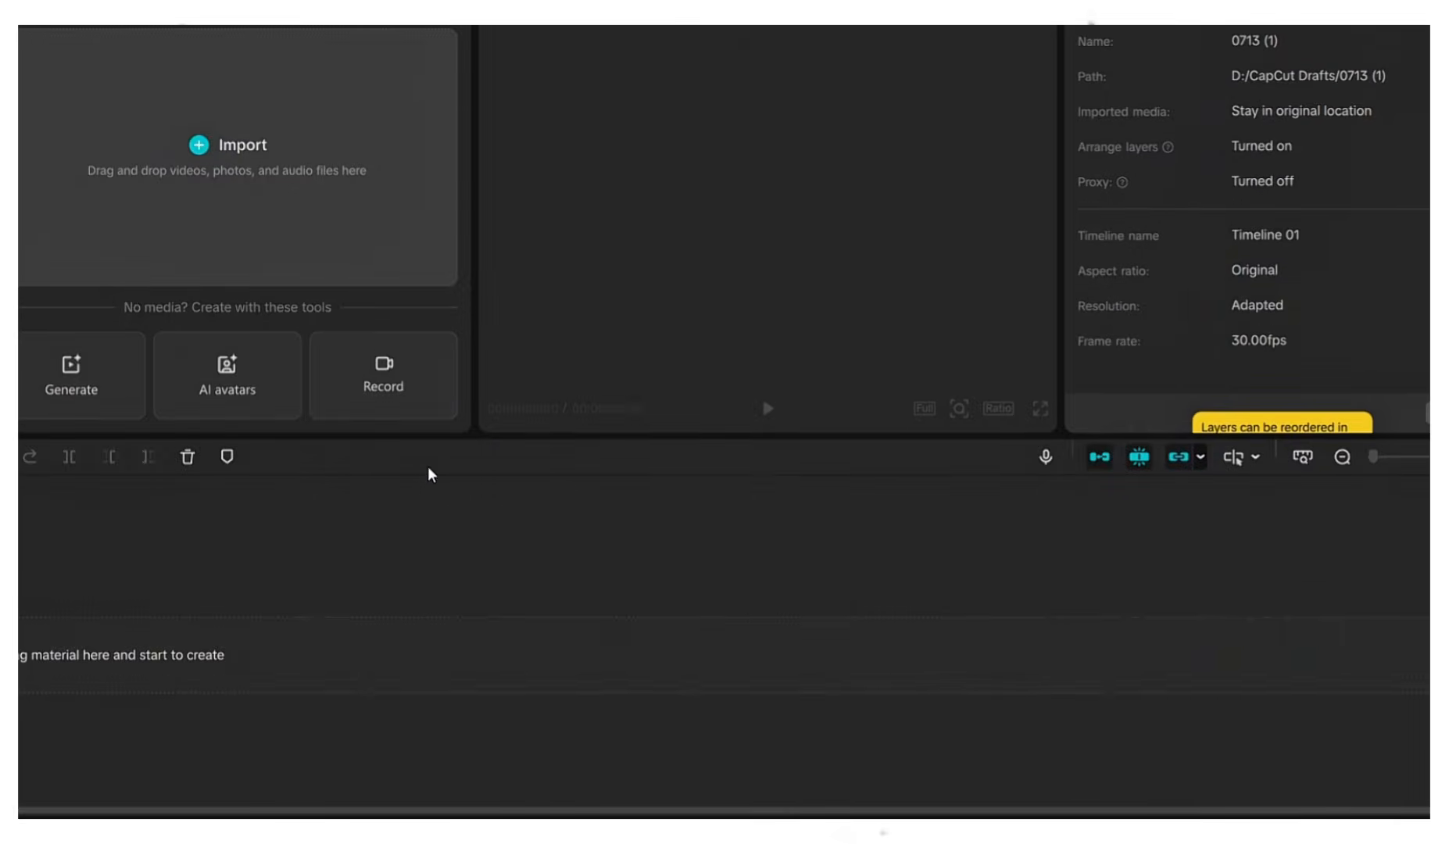
- In CapCut, import the ElevenLabs MP3 voice-over and the five stickman MP4 clips
left_click(258, 271)
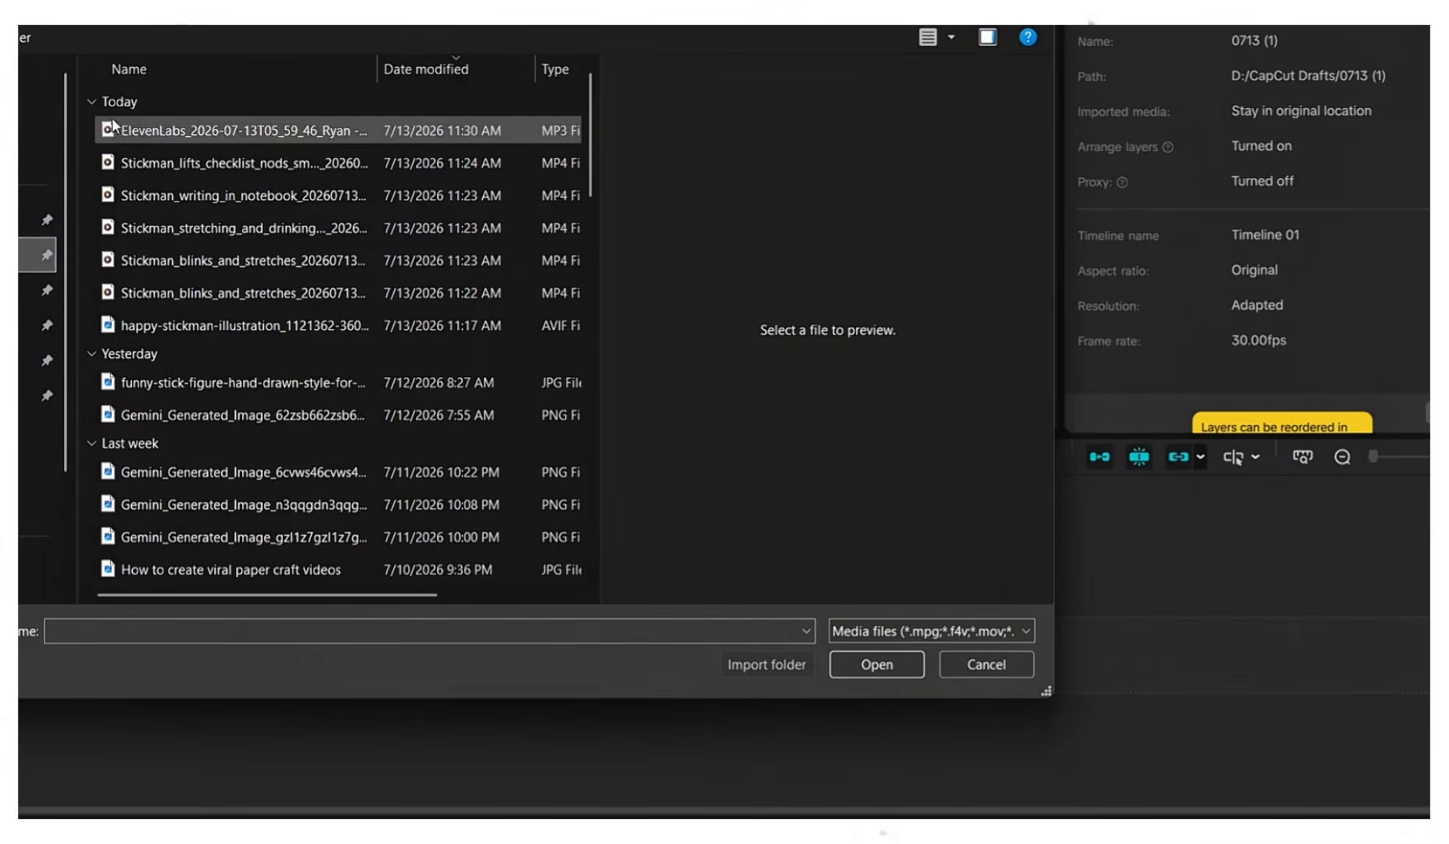
left_click_drag(114, 125, 211, 290)
left_click(836, 660)
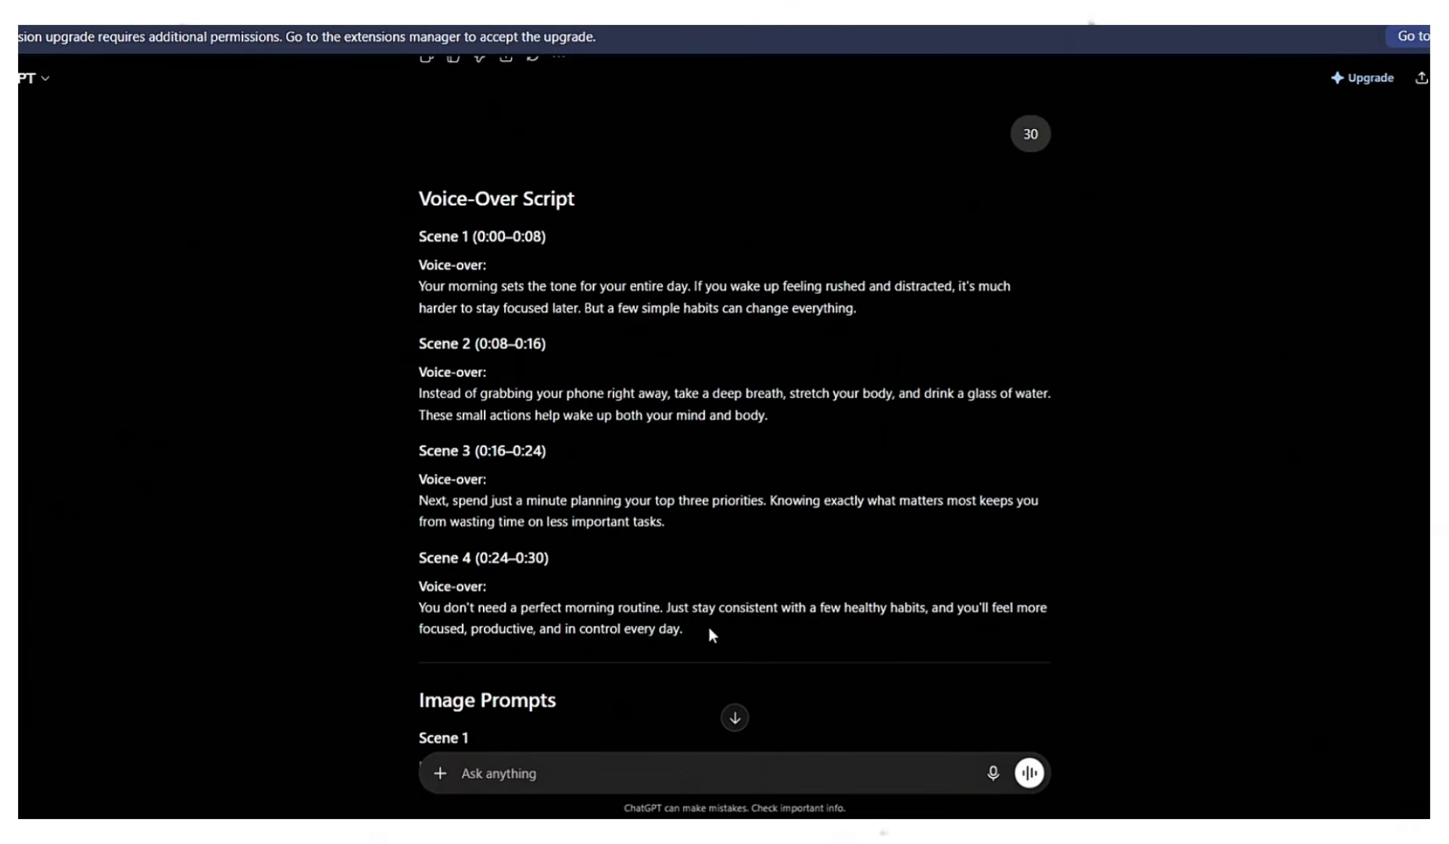
- In ChatGPT, compare the Scene 1 and Scene 2 voice-over lines with their matching image prompts
left_click_drag(417, 259, 906, 310)
left_click(811, 453)
scroll(809, 455, "down", 4)
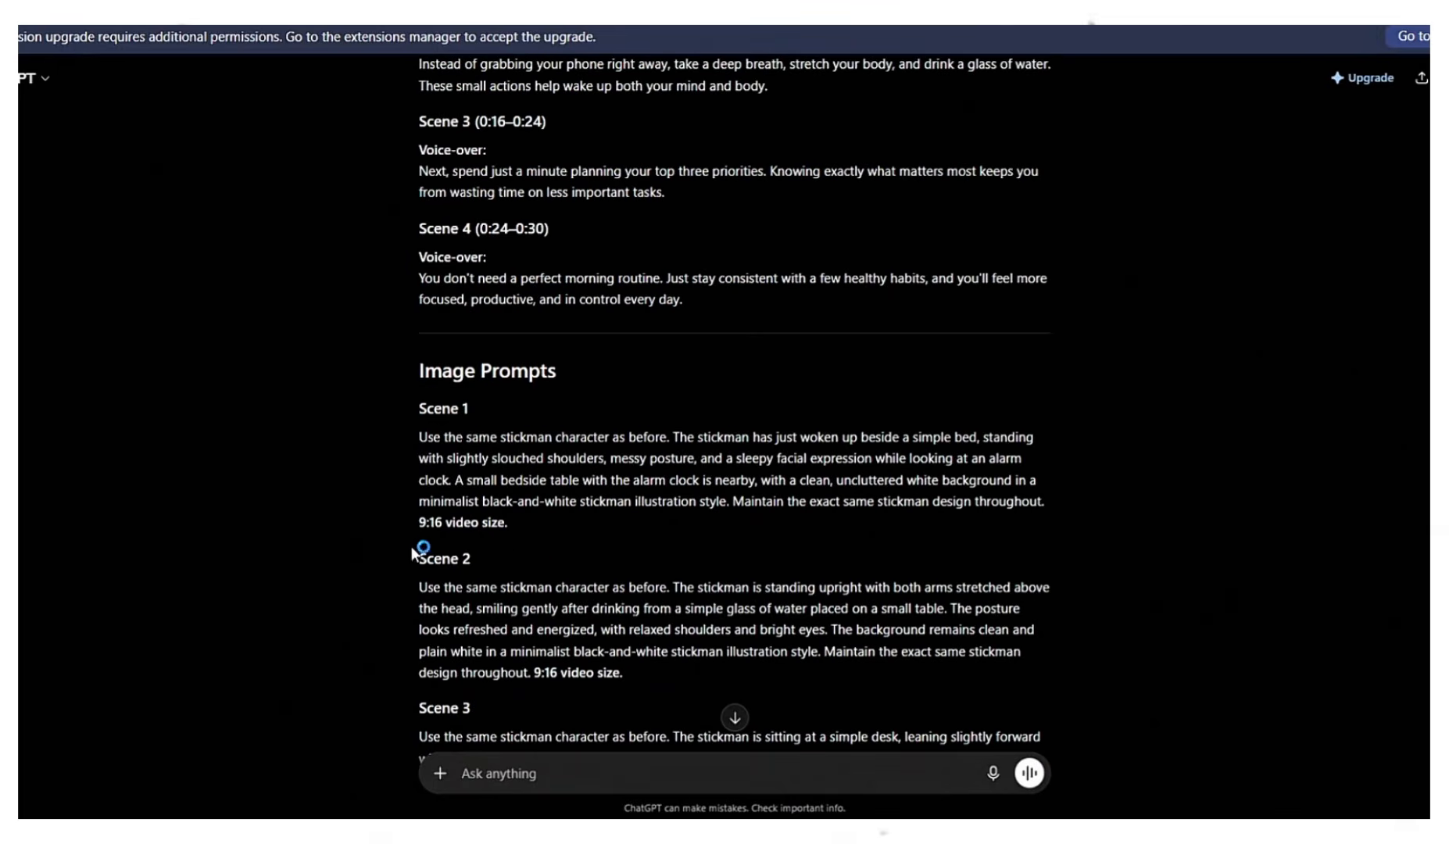
left_click_drag(417, 408, 735, 528)
left_click(695, 538)
scroll(460, 300, "up", 3)
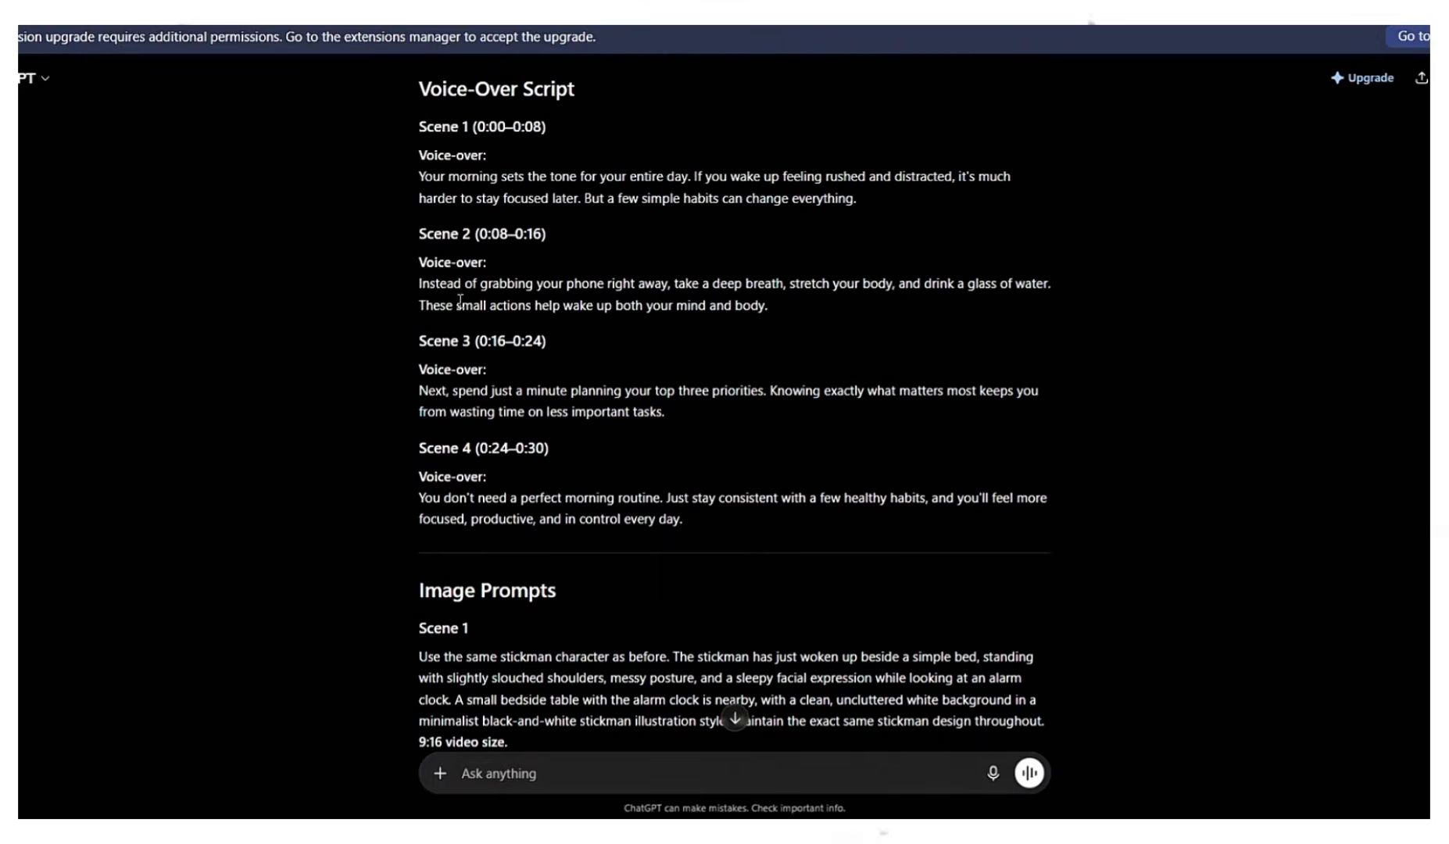
left_click_drag(409, 239, 857, 313)
left_click(857, 313)
scroll(759, 437, "down", 4)
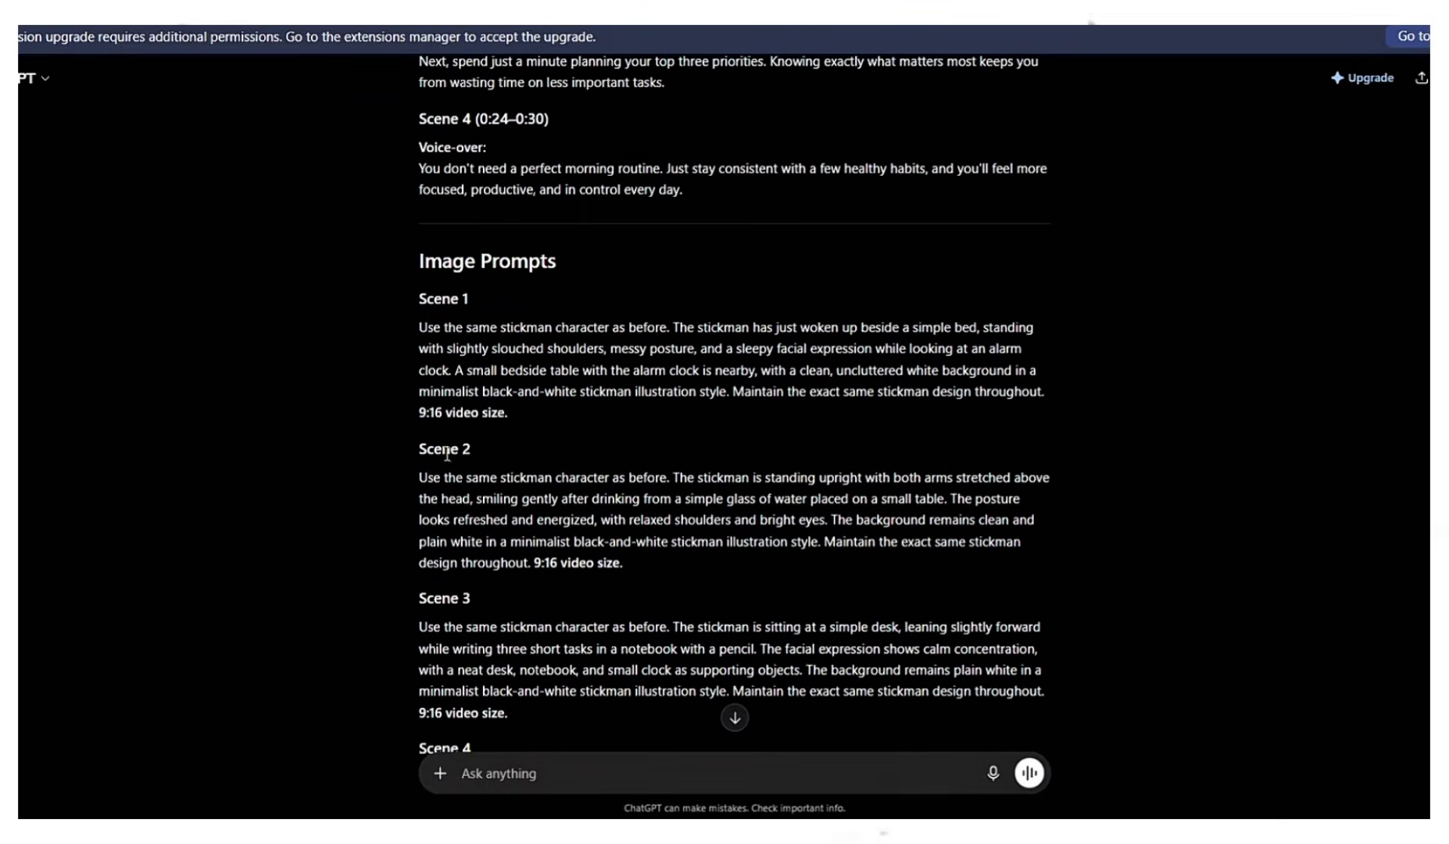
left_click_drag(420, 457, 625, 565)
left_click(644, 572)
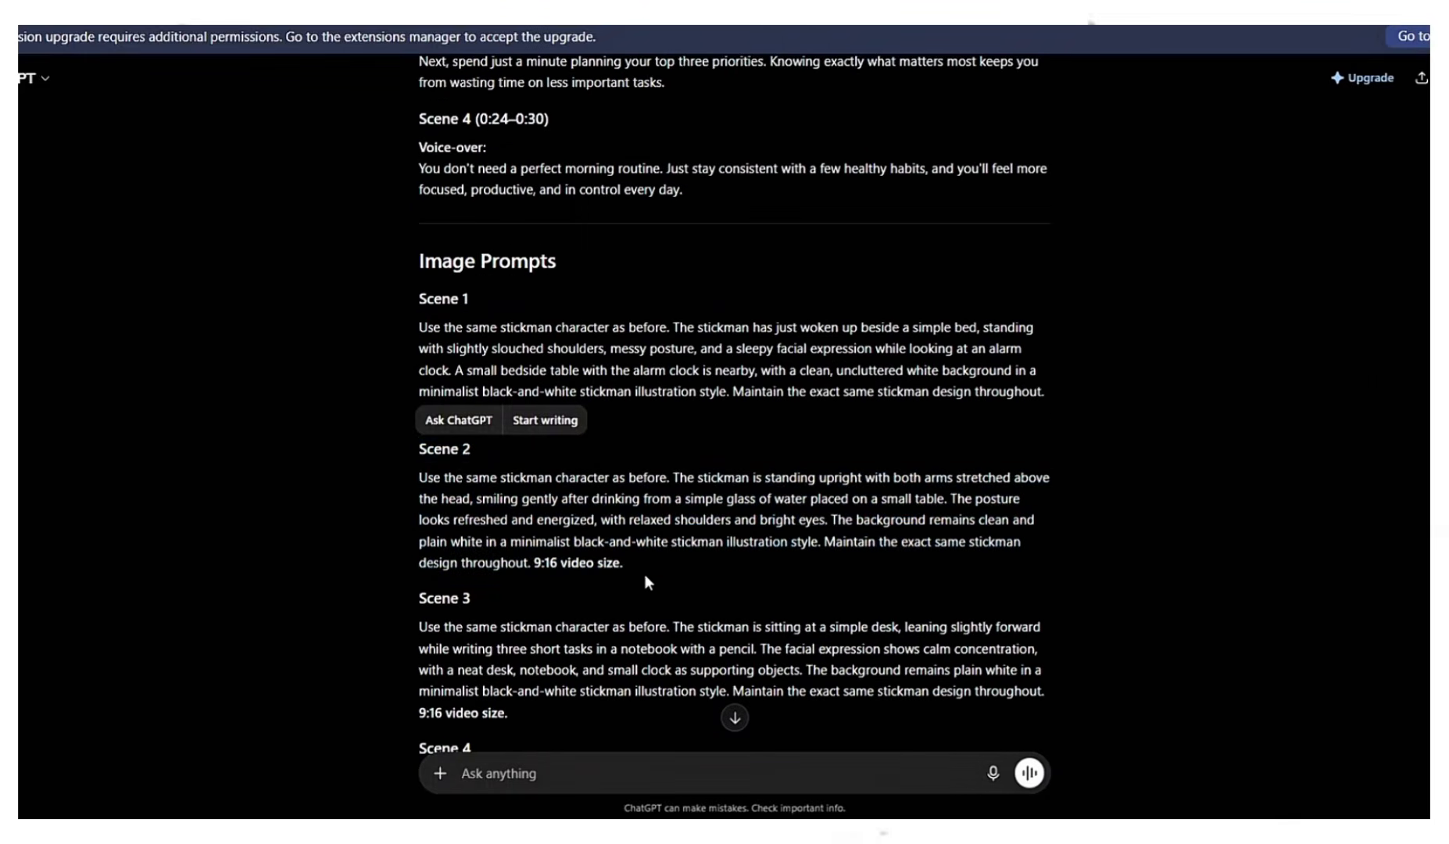
scroll(643, 571, "up", 3)
scroll(643, 571, "up", 3)
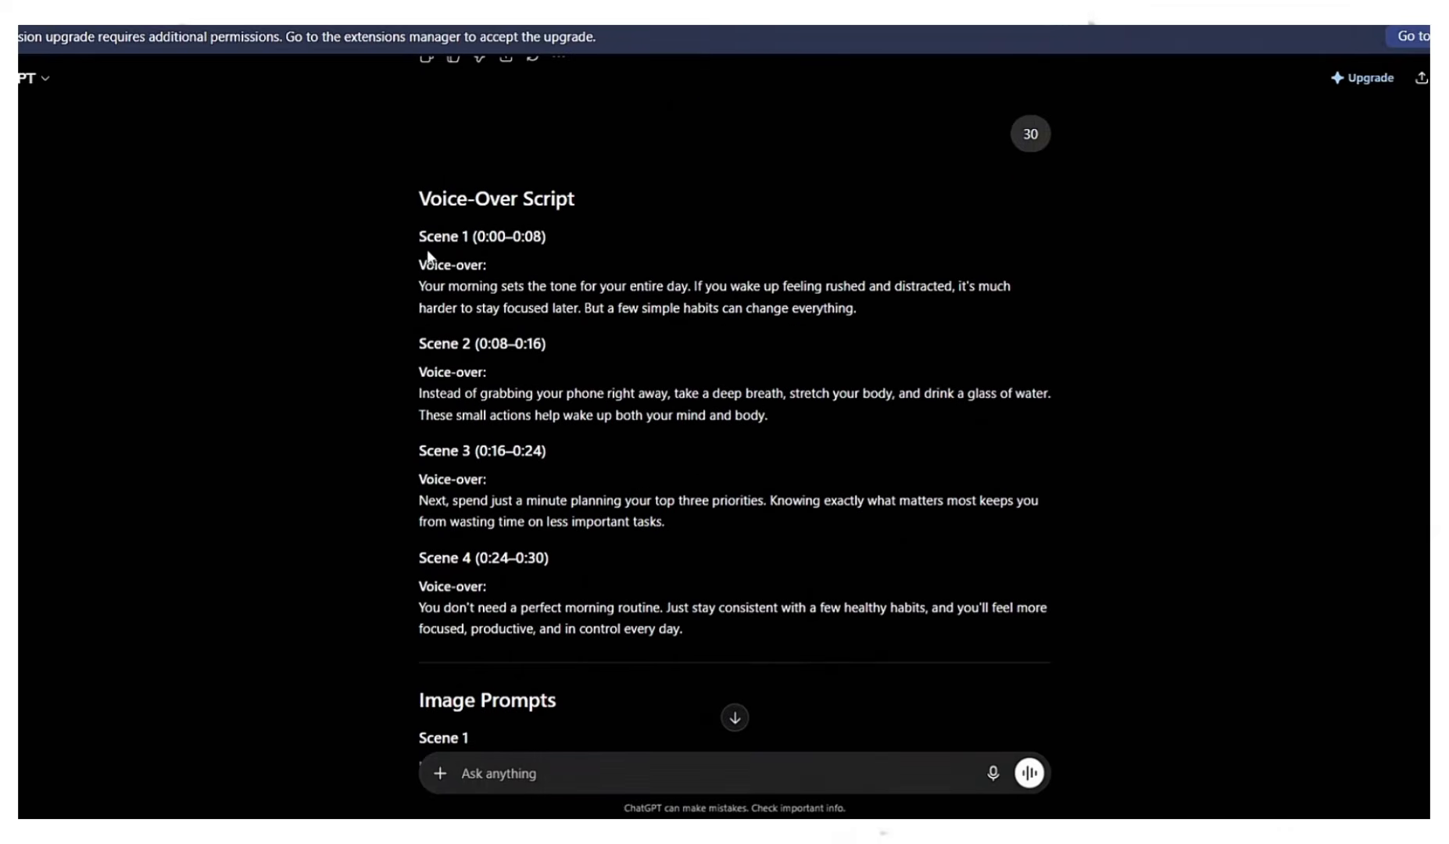
left_click_drag(421, 267, 875, 311)
- In CapCut, place the bedside stickman clip at the timeline start and slow it to span the Scene 1 voice-over
left_click(71, 663)
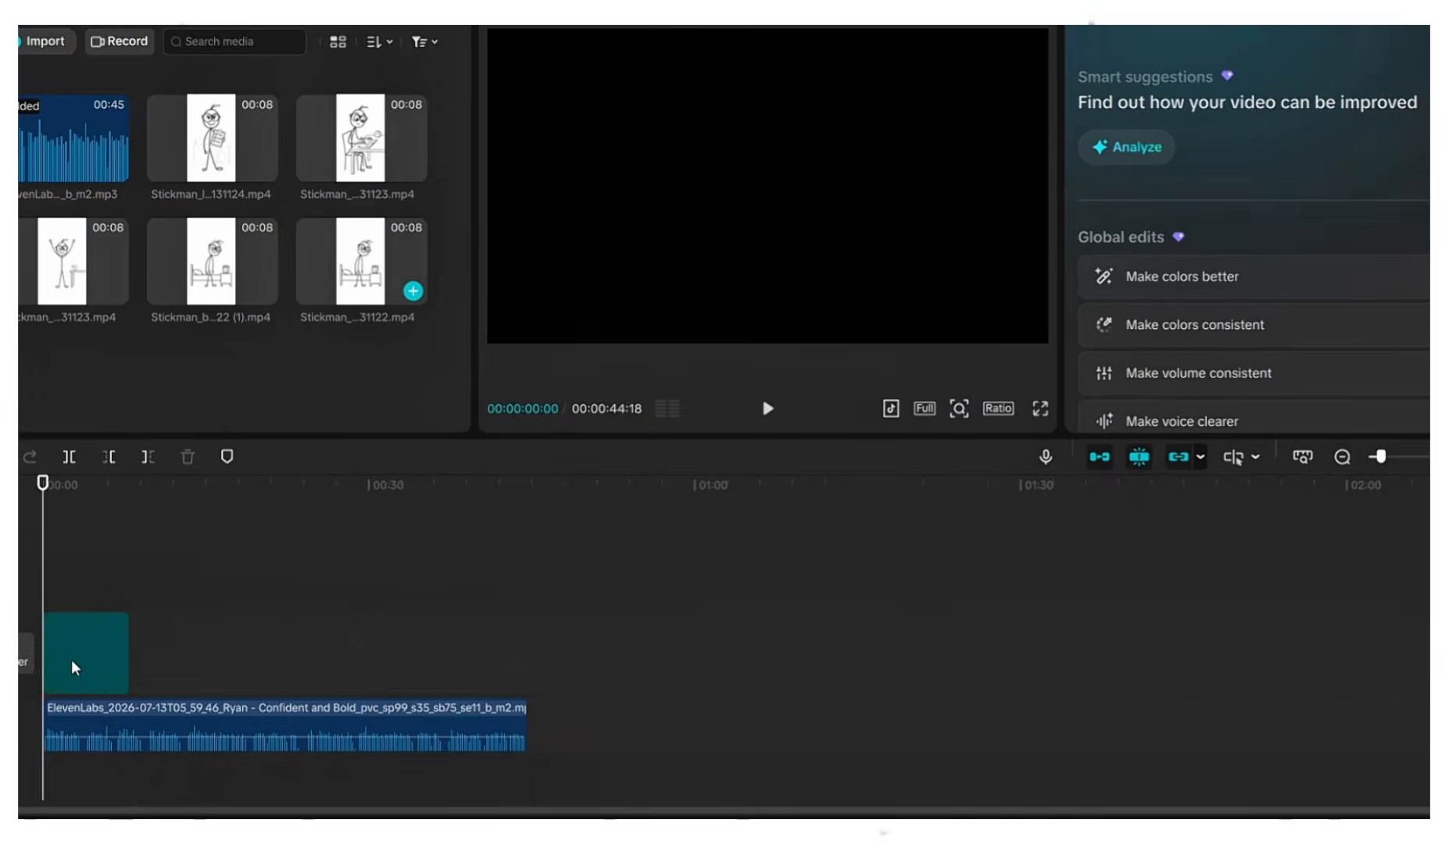
key("space")
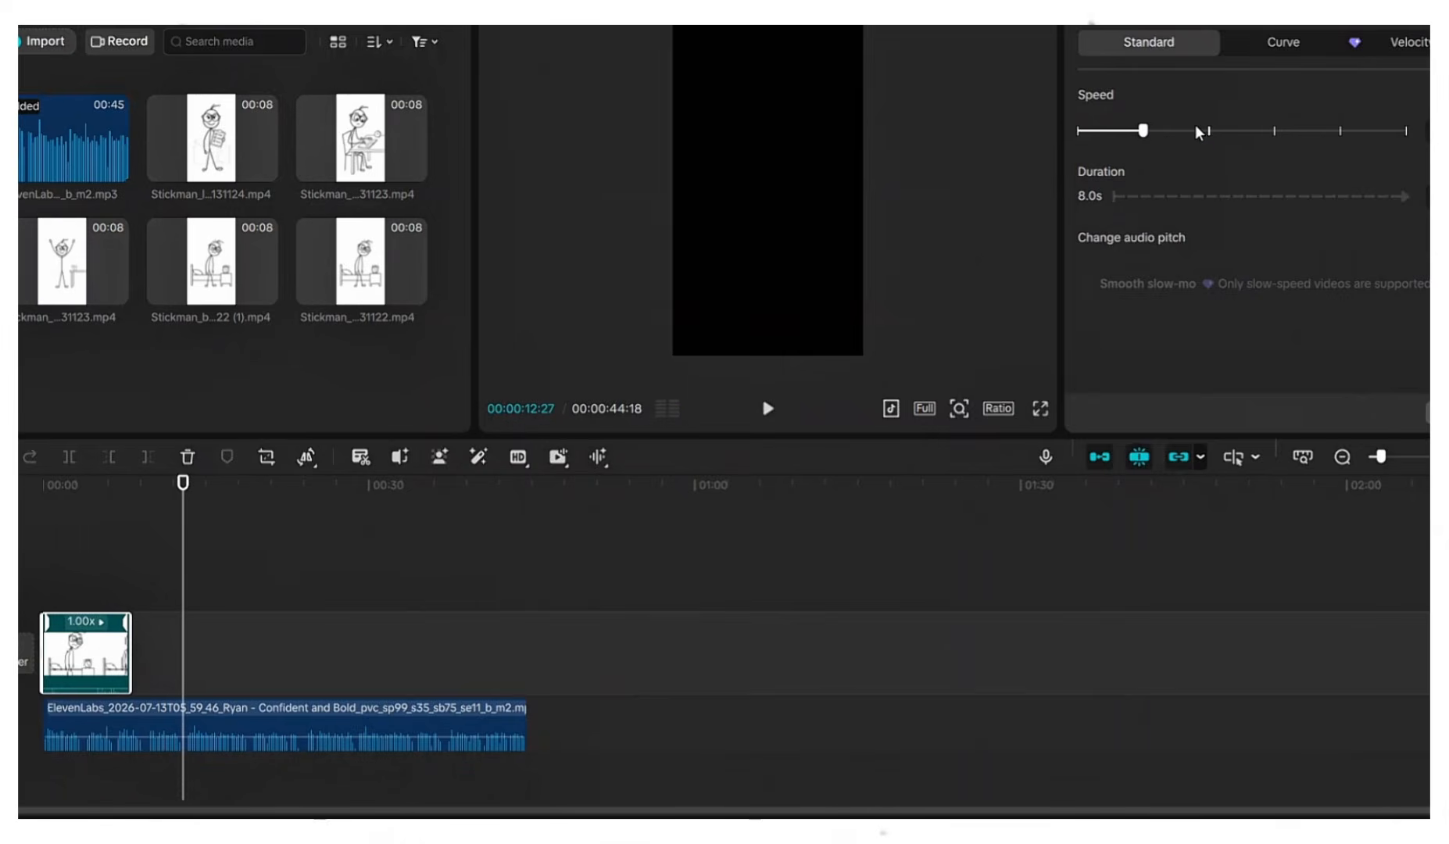
left_click(1117, 132)
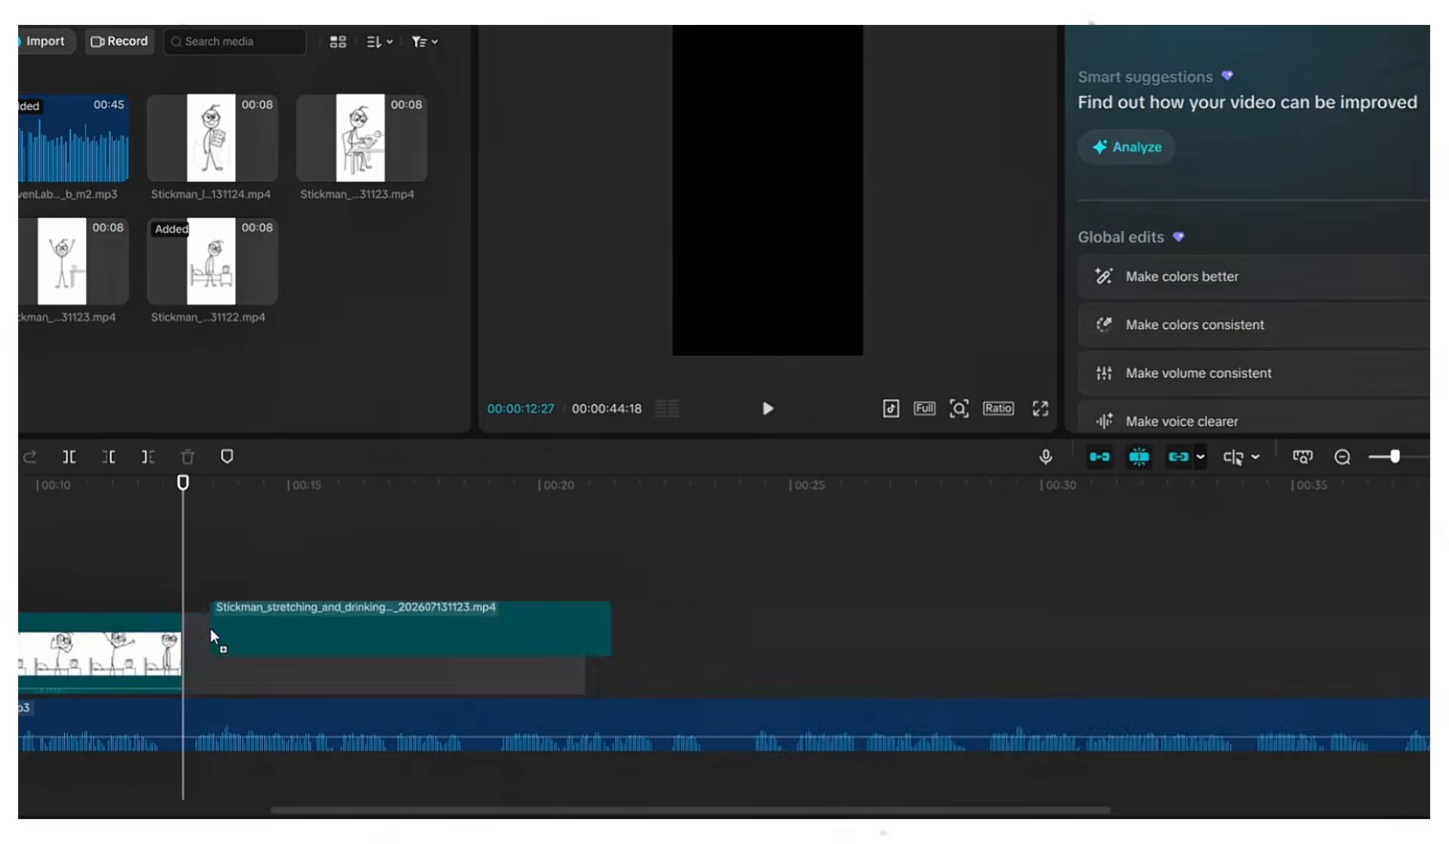
- Append the stretching-and-drinking clip at 0.7x speed, followed directly by the notebook-writing clip
left_click_drag(210, 636, 185, 639)
left_click_drag(1141, 130, 1128, 133)
left_click_drag(360, 138, 850, 660)
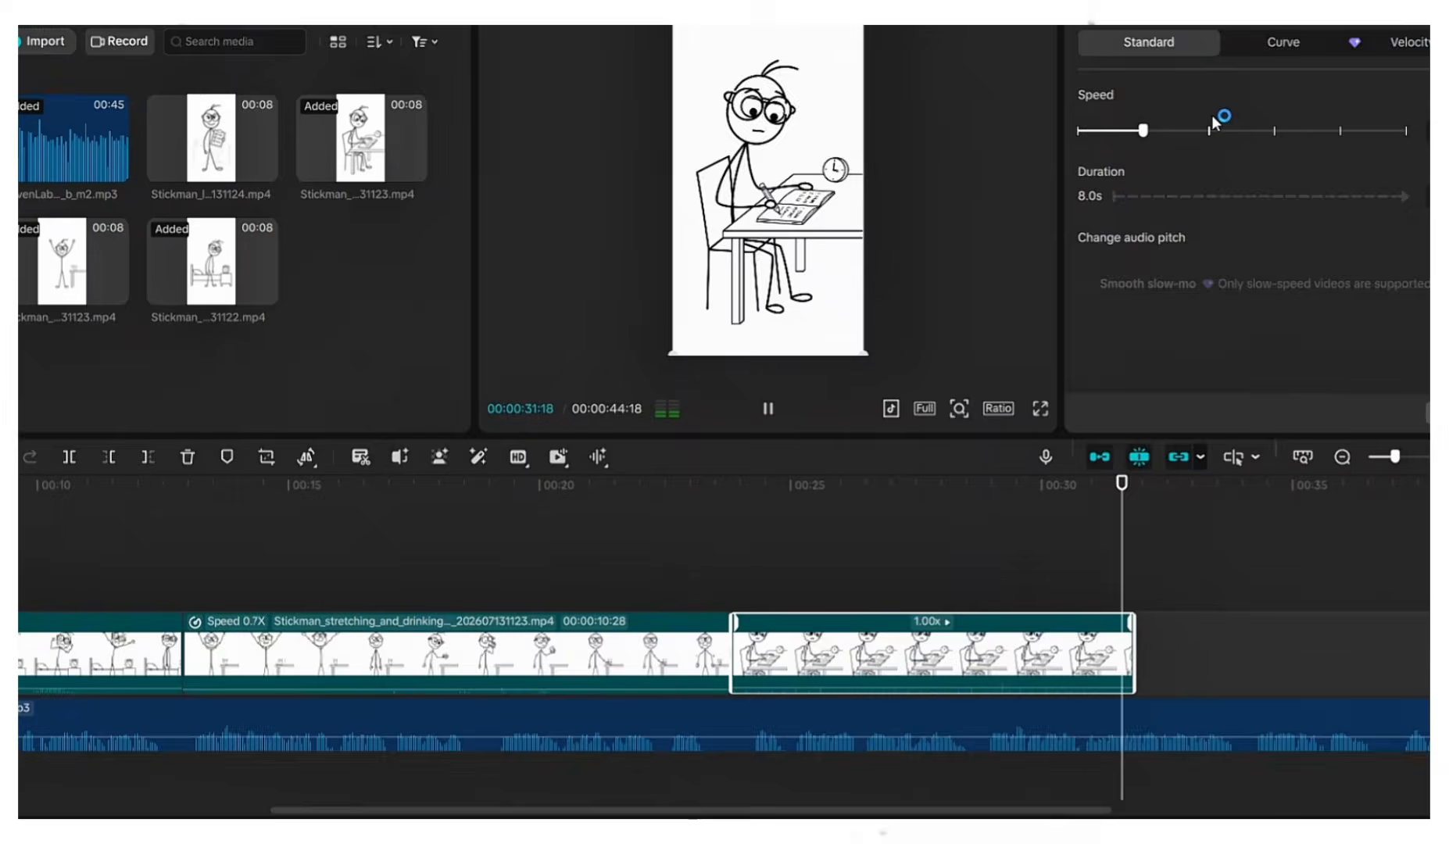
- Slow the notebook-writing clip to 0.8x speed so it spans its part of the voice-over
key("space")
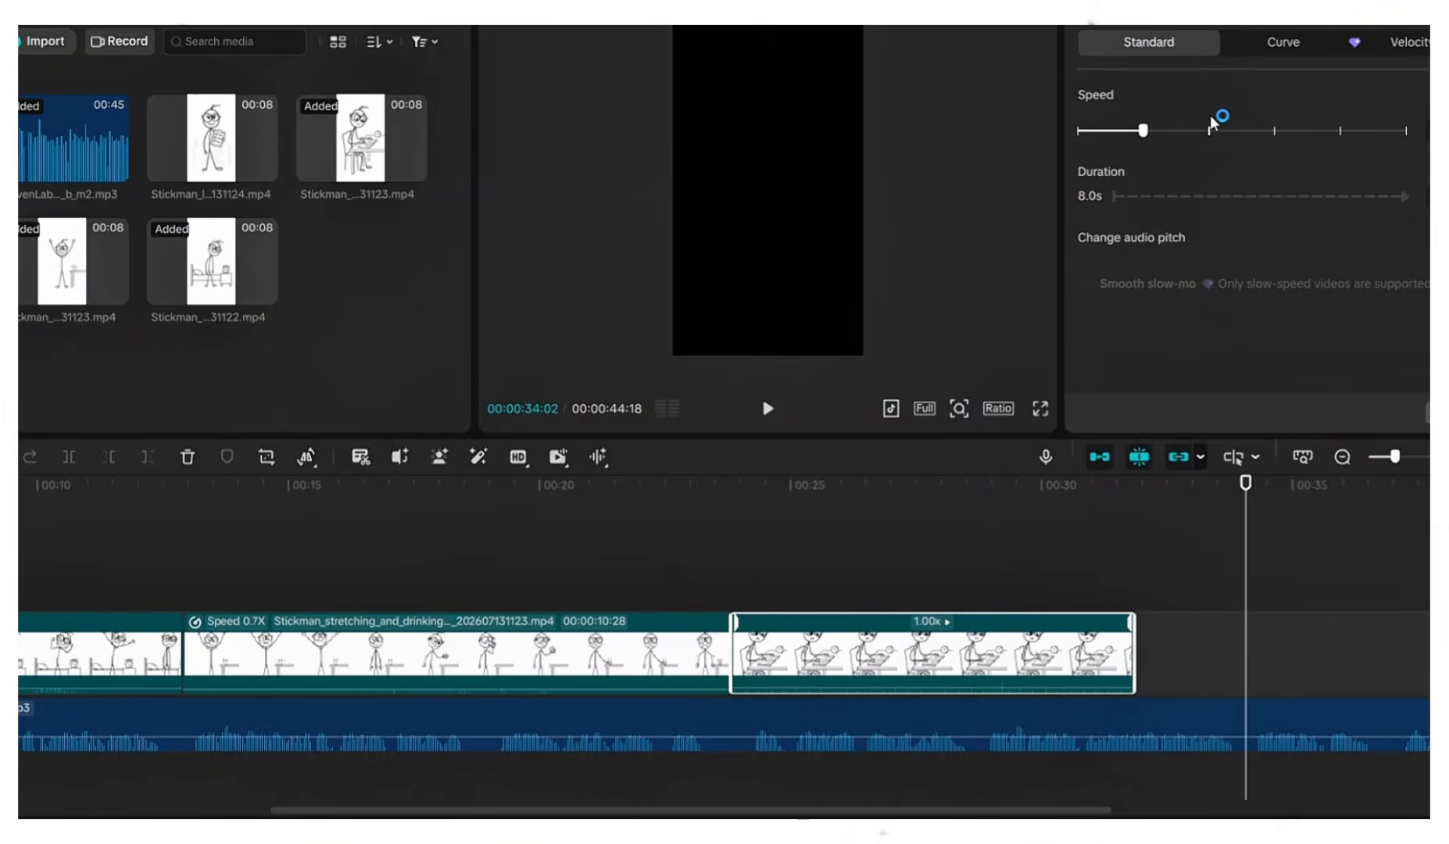
left_click_drag(1141, 139, 1129, 140)
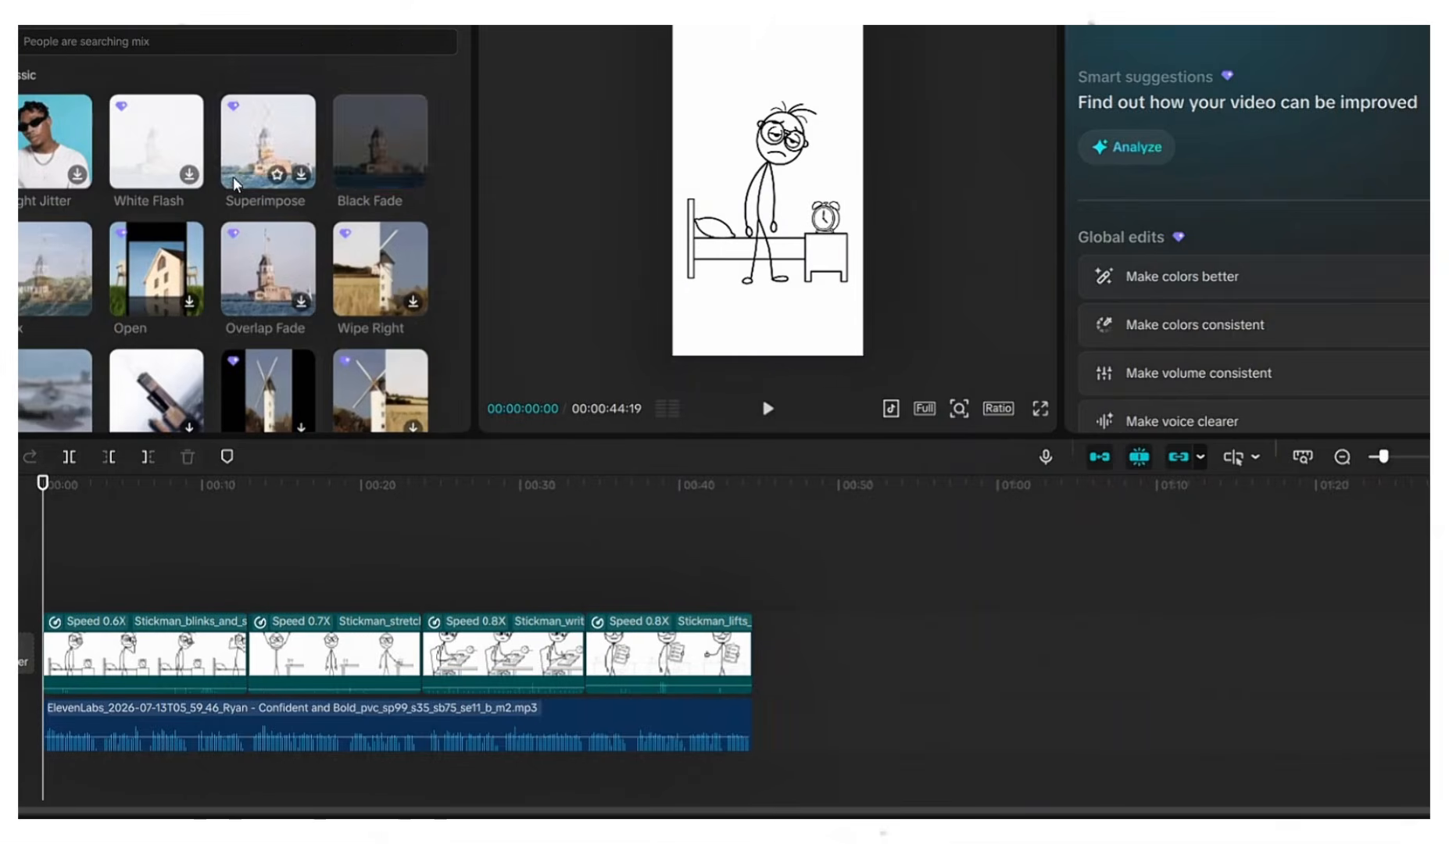
- Add the Black Fade transition between the first two clips and apply it to all clips
left_click_drag(383, 156, 247, 648)
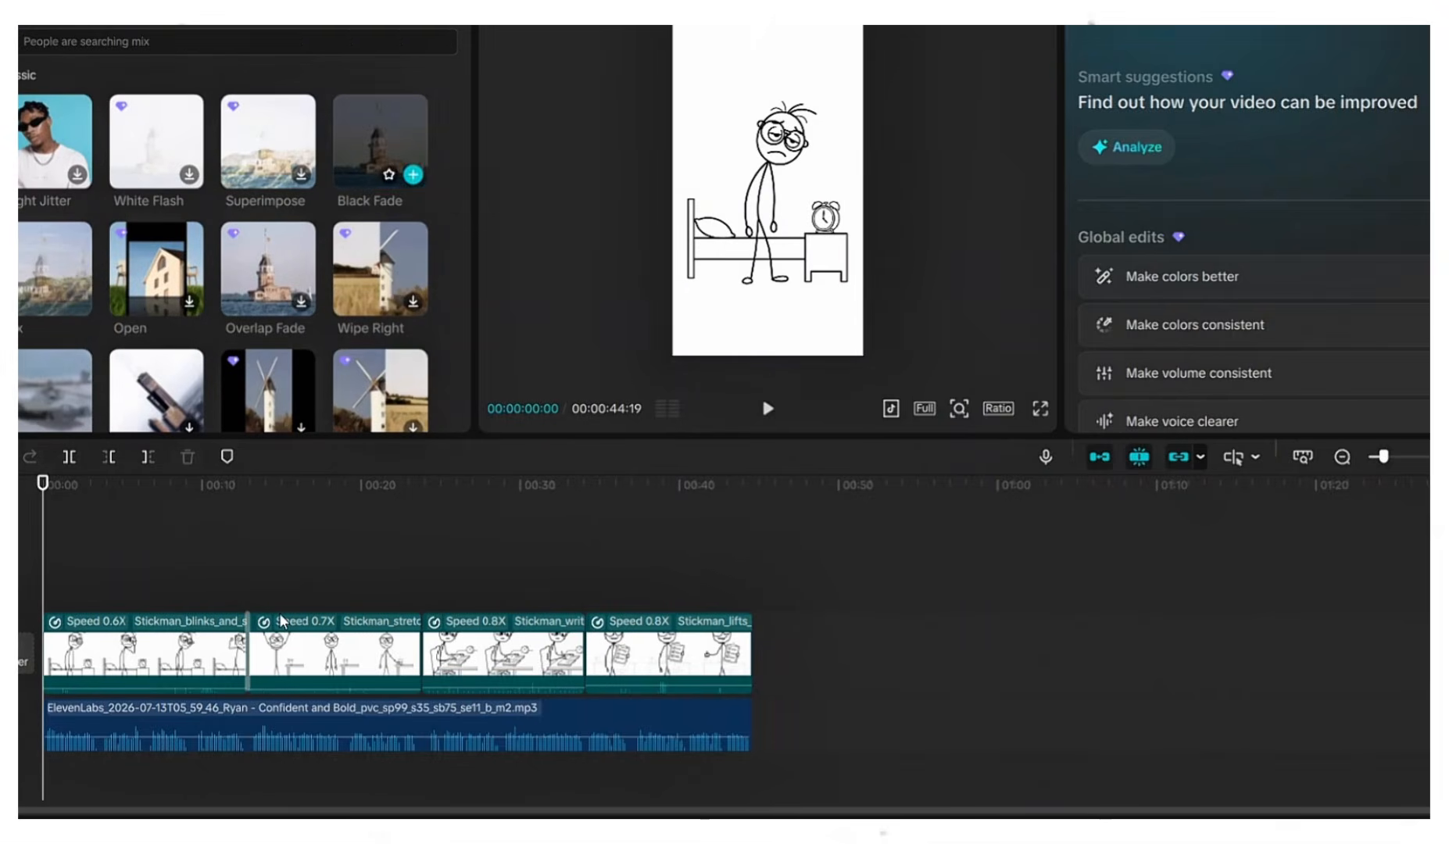
left_click(1428, 412)
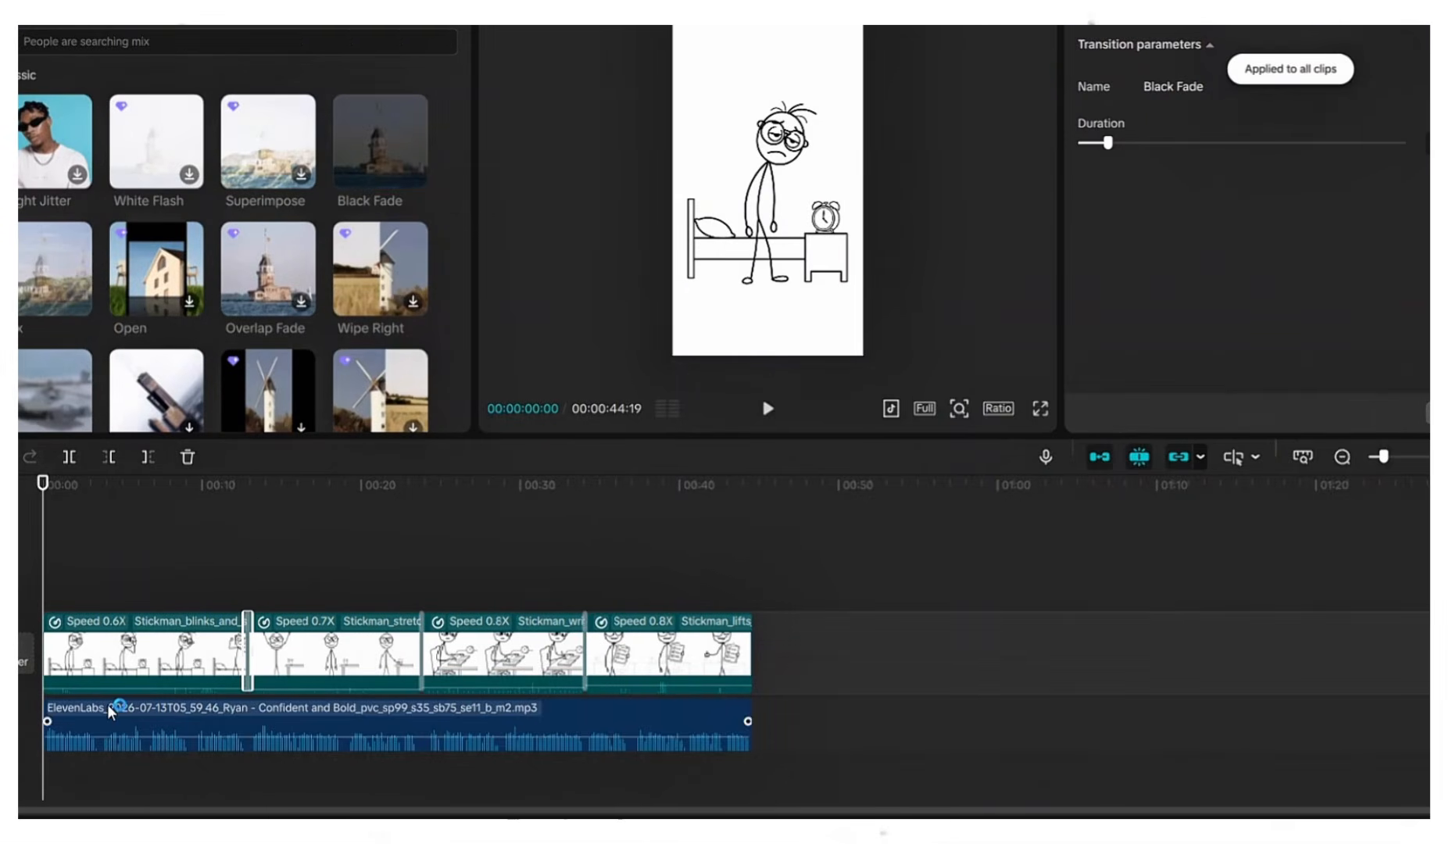
- Add an In animation to the first clip and a fade-to-black Out animation to the last clip
left_click(97, 638)
left_click(1416, 179)
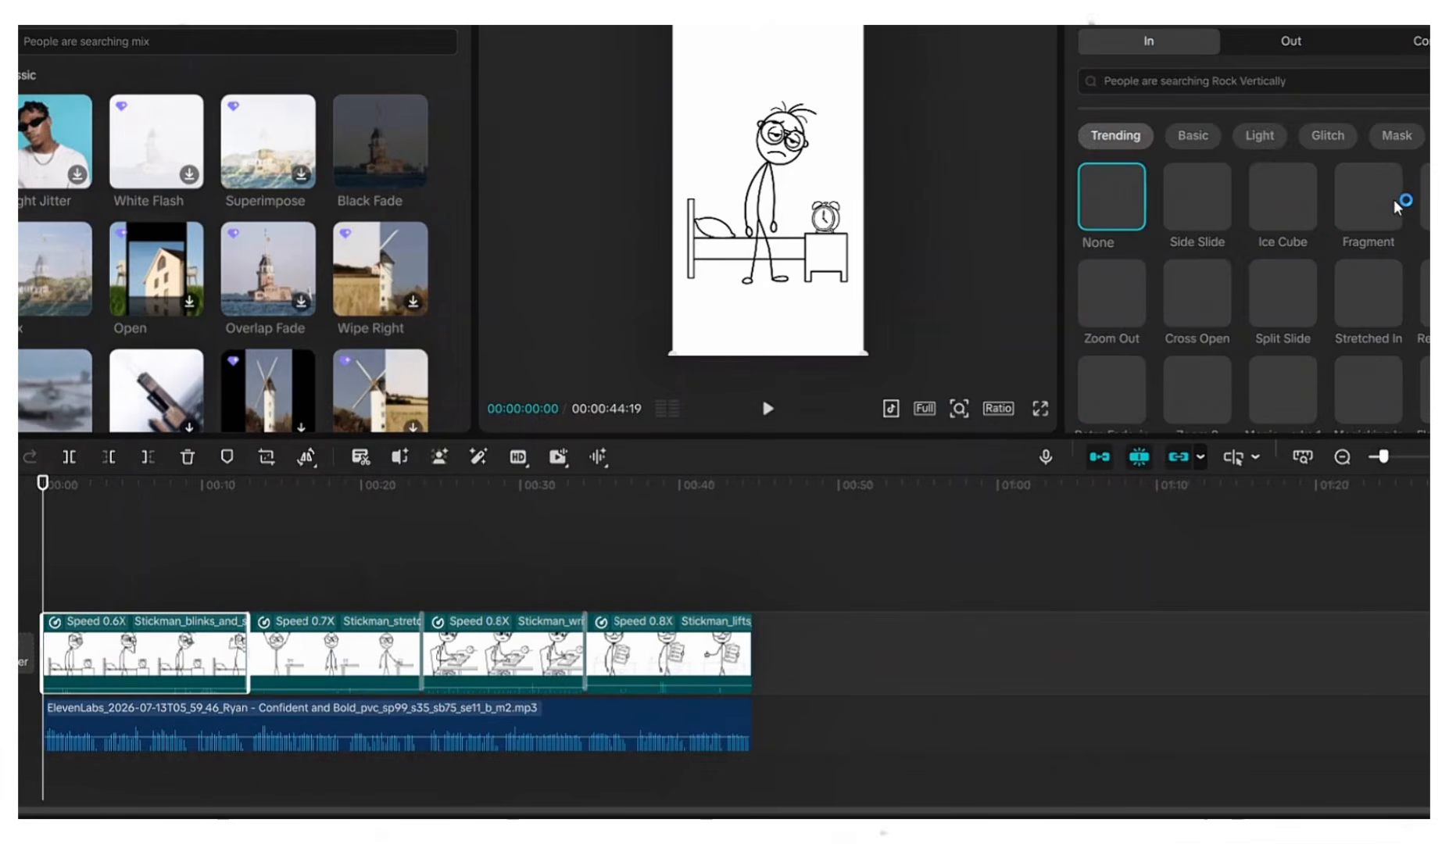
left_click(1235, 49)
left_click(944, 517)
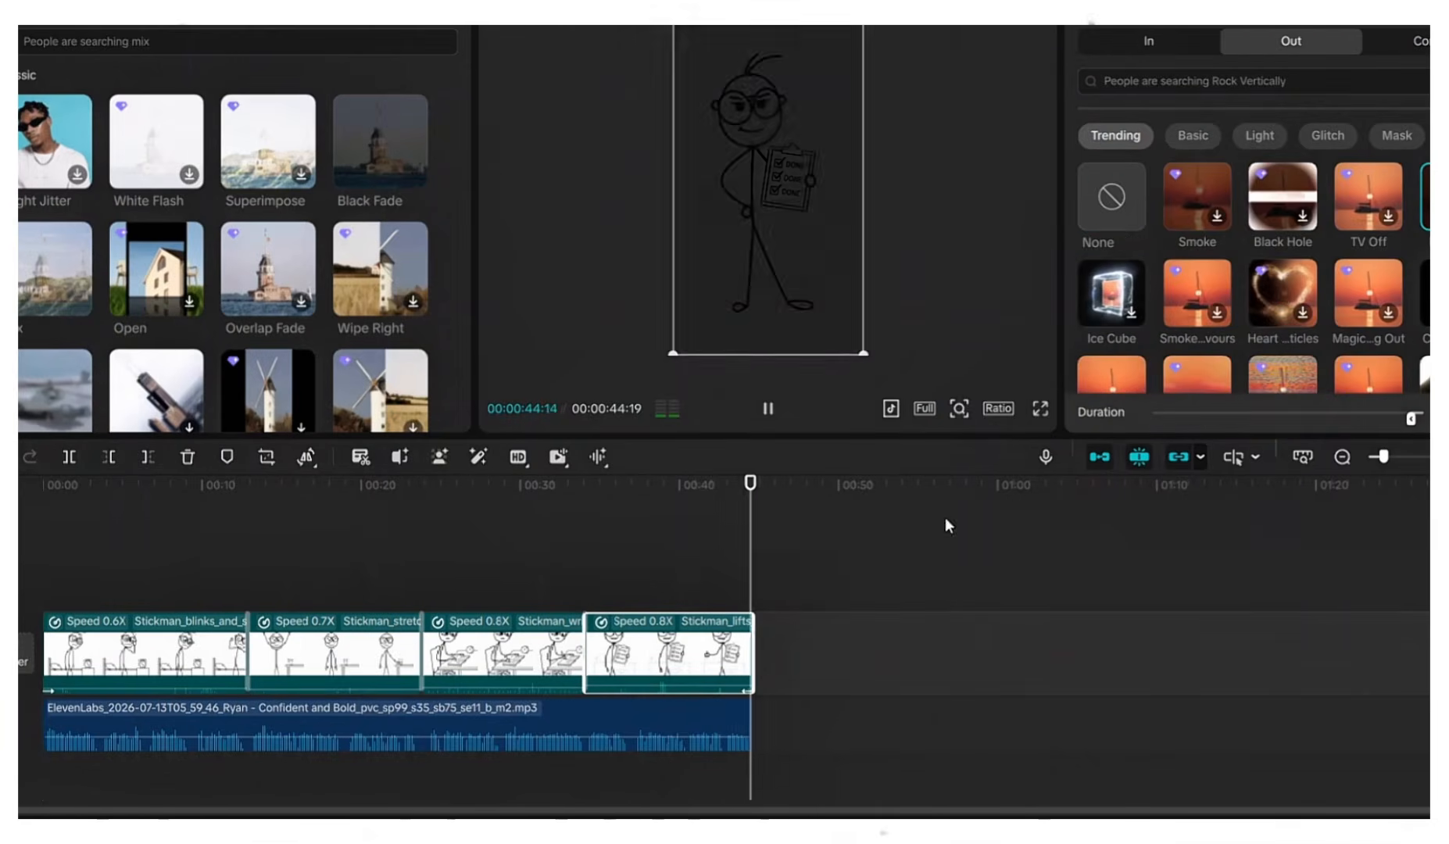
- Check the last clip's closing fade on the timeline and open the video export settings
left_click_drag(707, 603, 757, 604)
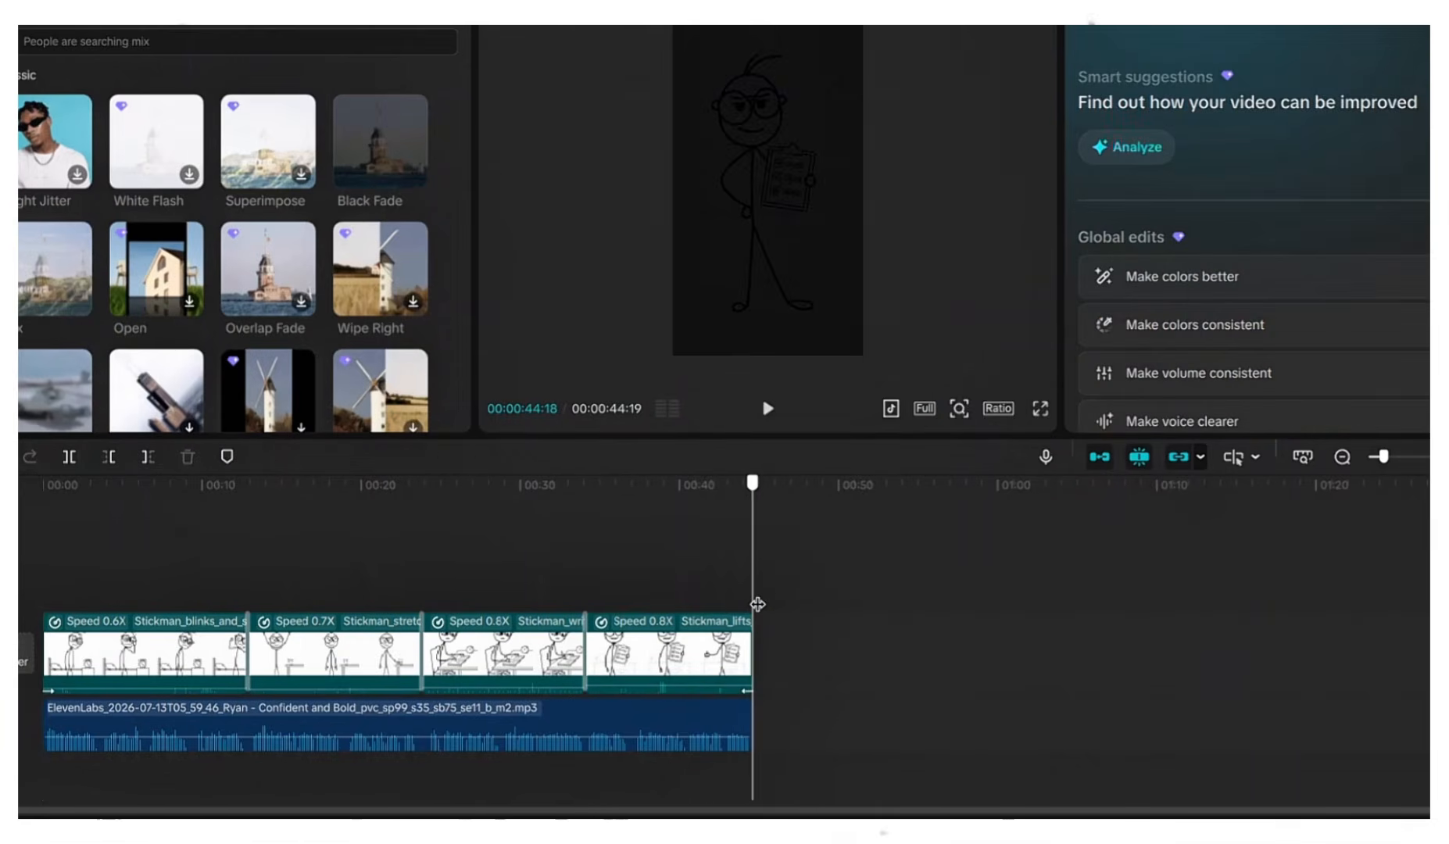
left_click(662, 597)
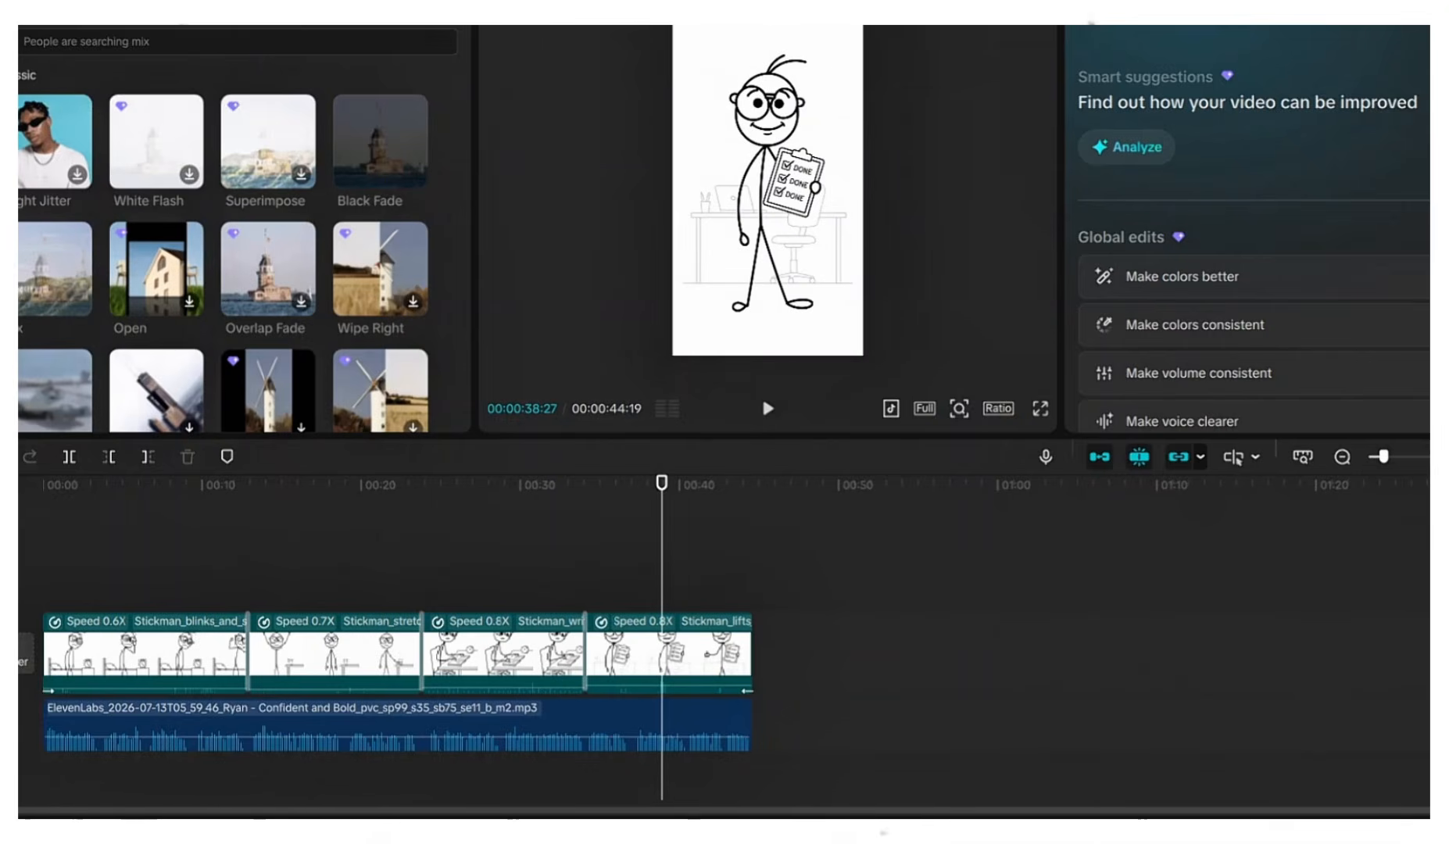
key("ctrl+e")
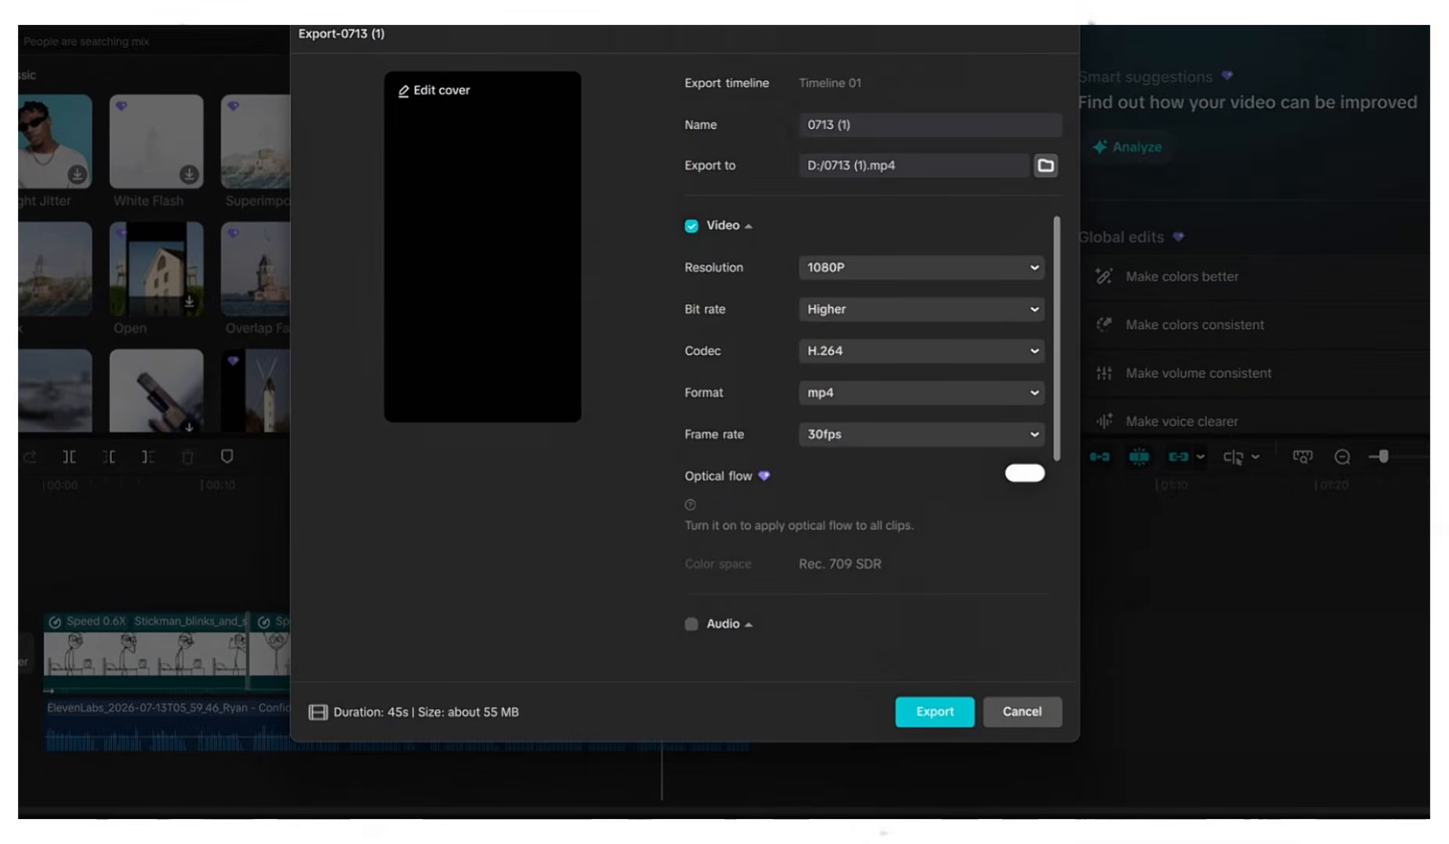